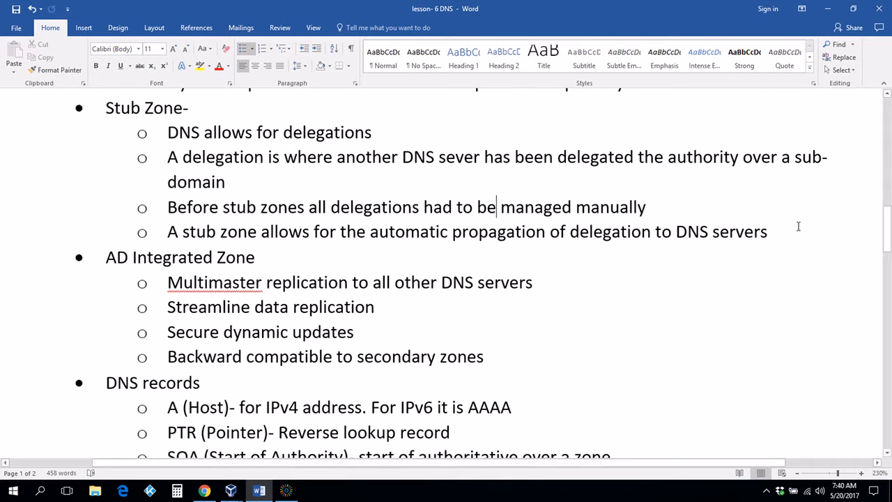
Review the lesson notes on AD integrated zones, DNS record types and zone transfers.
drag(889, 228, 890, 260)
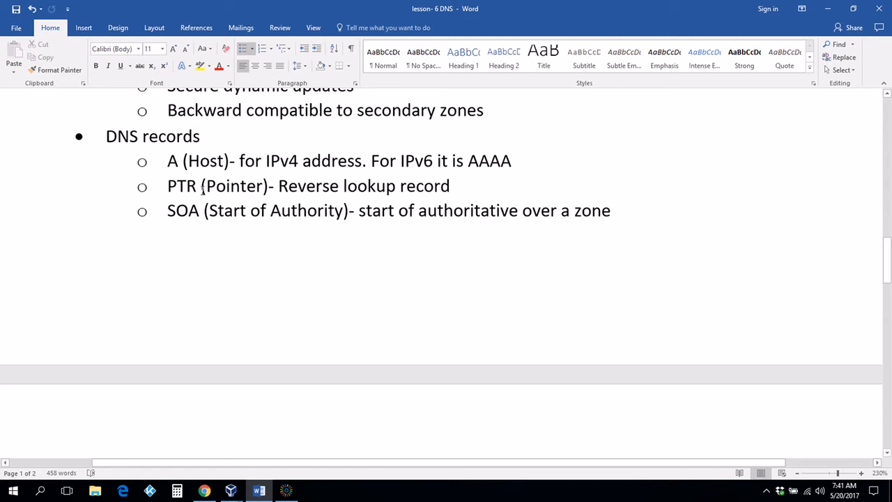
drag(889, 261, 889, 288)
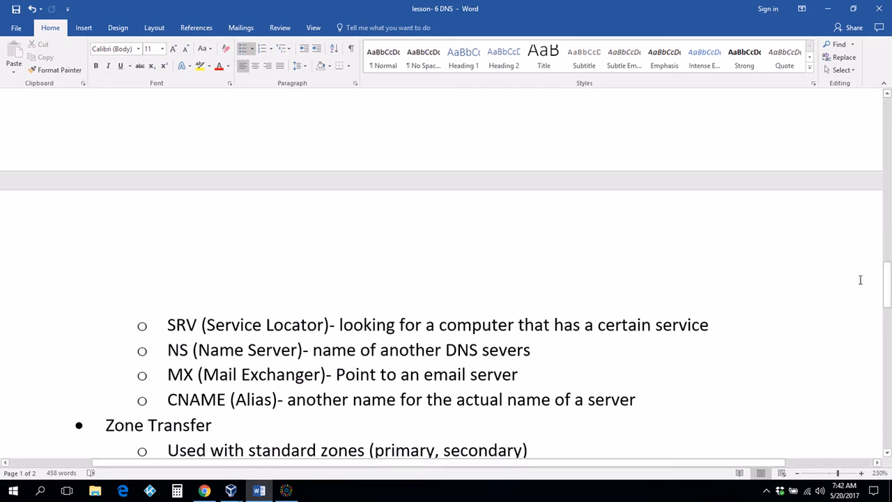
drag(887, 287, 888, 262)
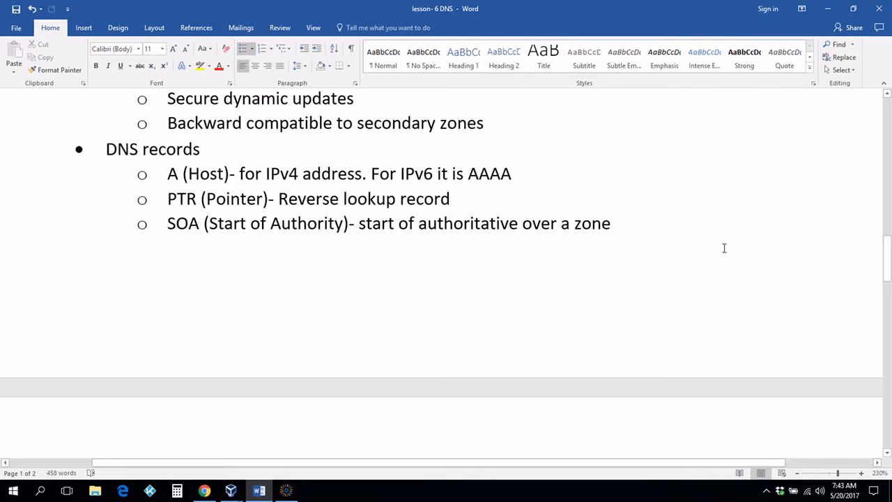
drag(889, 249, 889, 301)
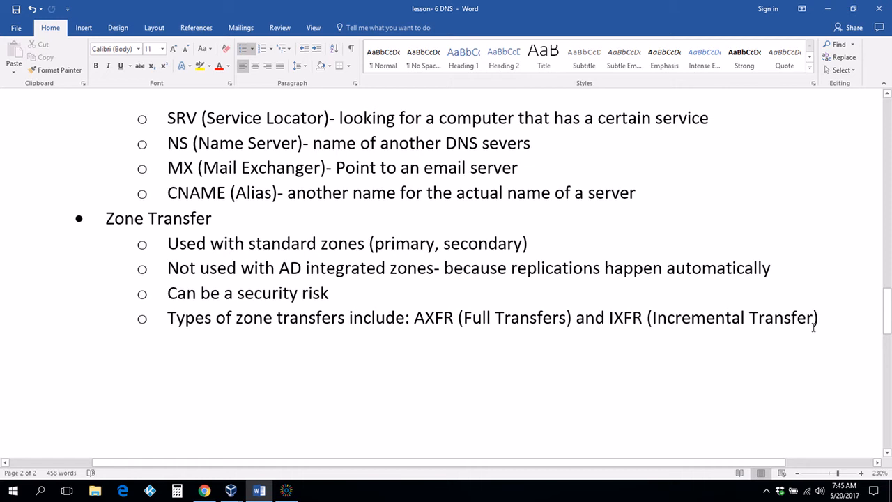
Switch to the Server 2012 virtual machine and unlock the Administrator session with the account password.
mouse_move(233, 490)
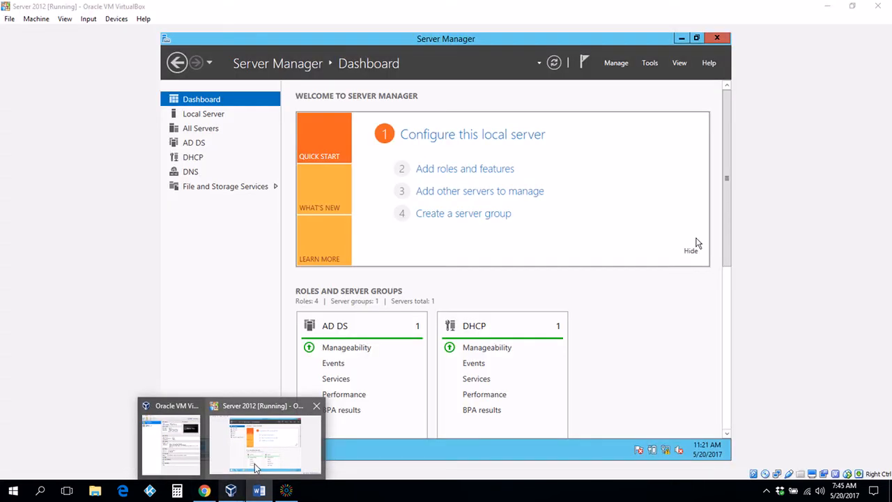
click(255, 466)
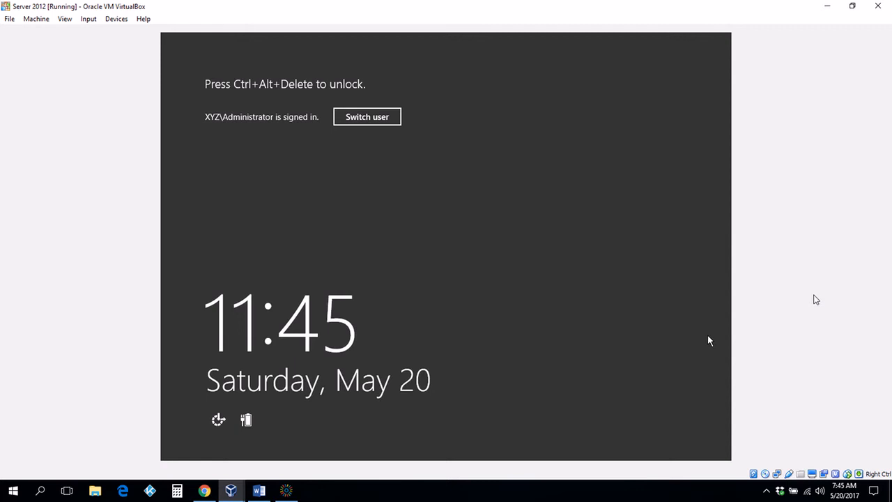
click(88, 20)
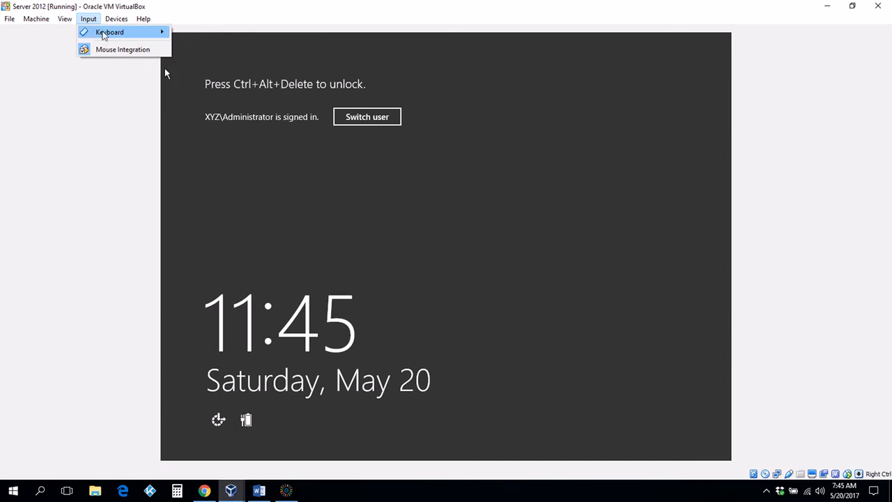
mouse_move(103, 35)
click(213, 53)
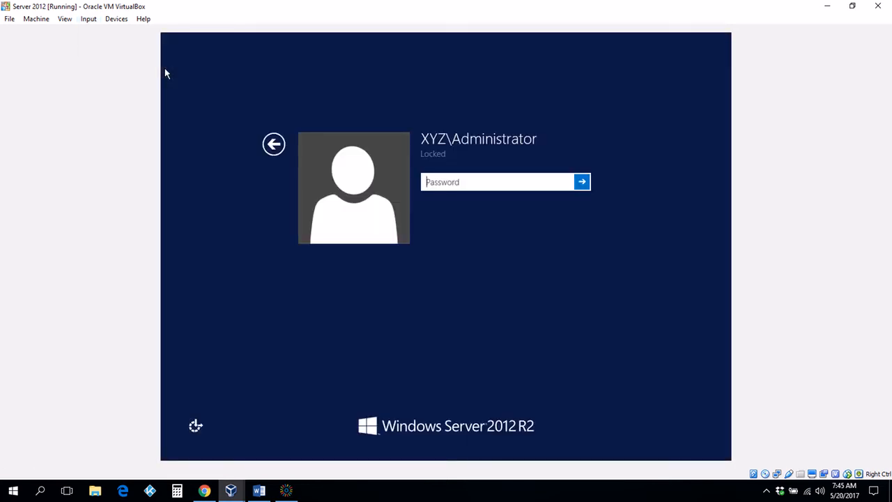
text(•••••••••)
key(Return)
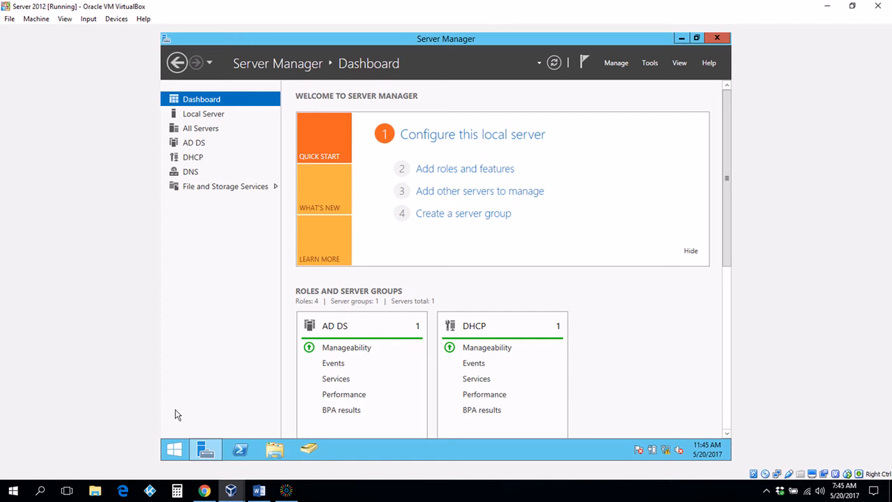
click(174, 449)
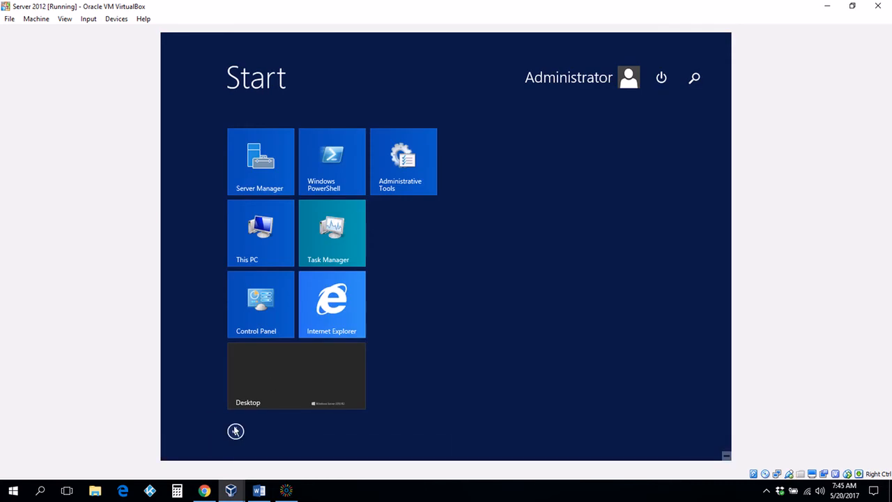
click(235, 431)
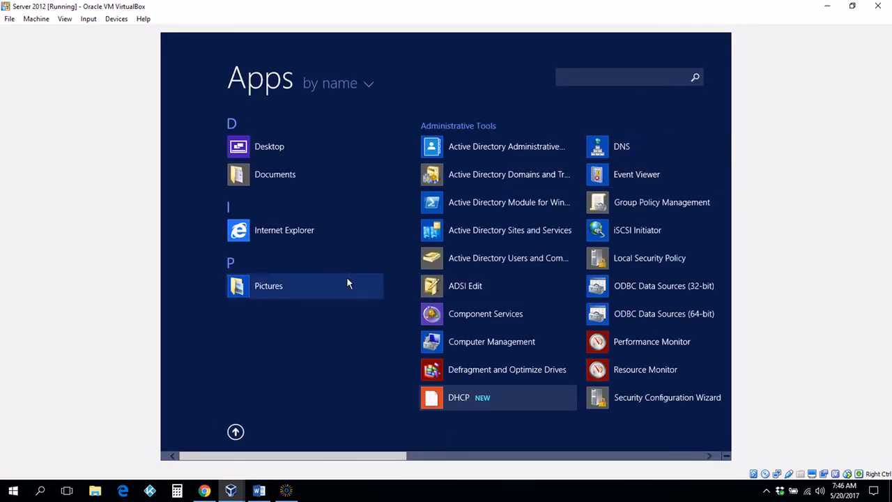
key(Escape)
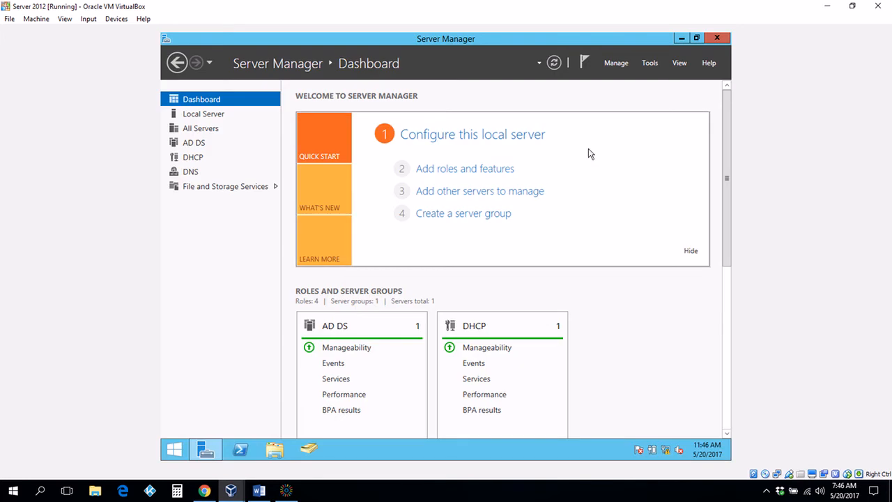
Open the DNS management console and expand the server's forward lookup zones down to the XYZ.LOCAL zone.
click(650, 64)
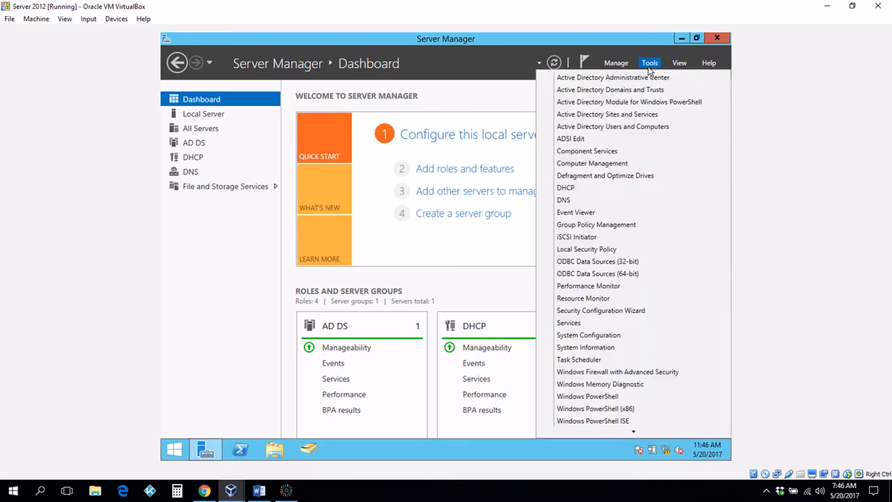
click(565, 201)
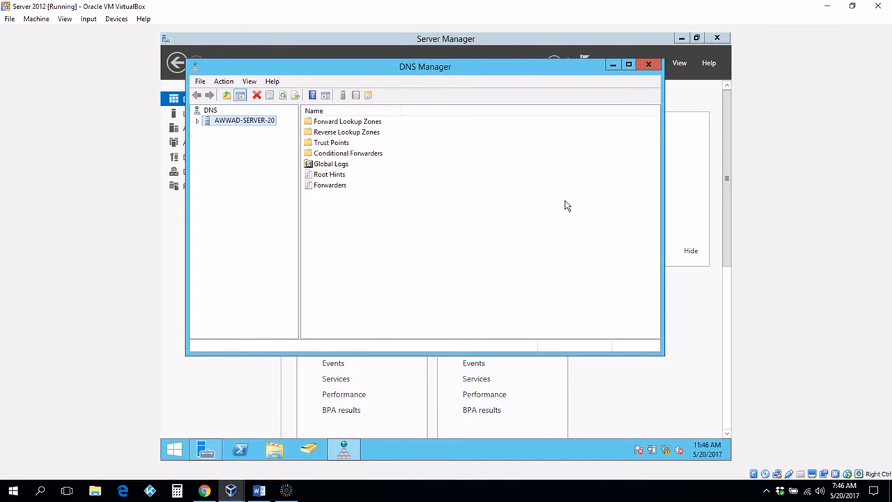
click(198, 121)
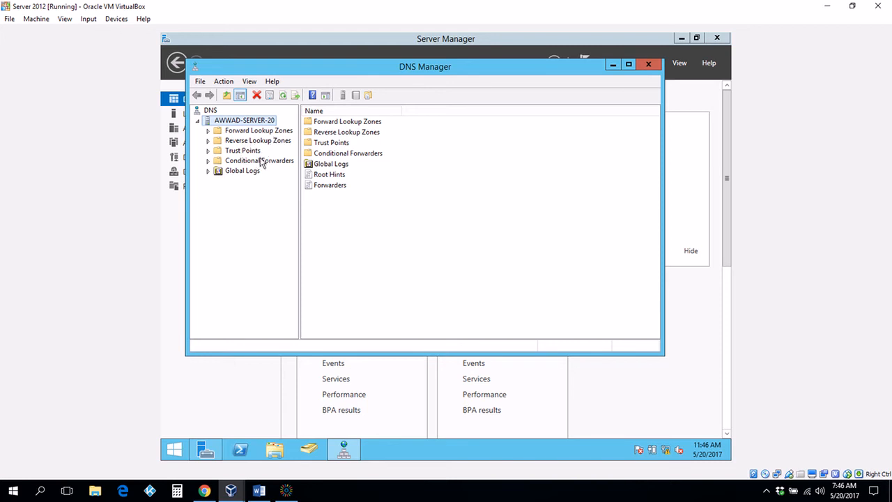
click(208, 132)
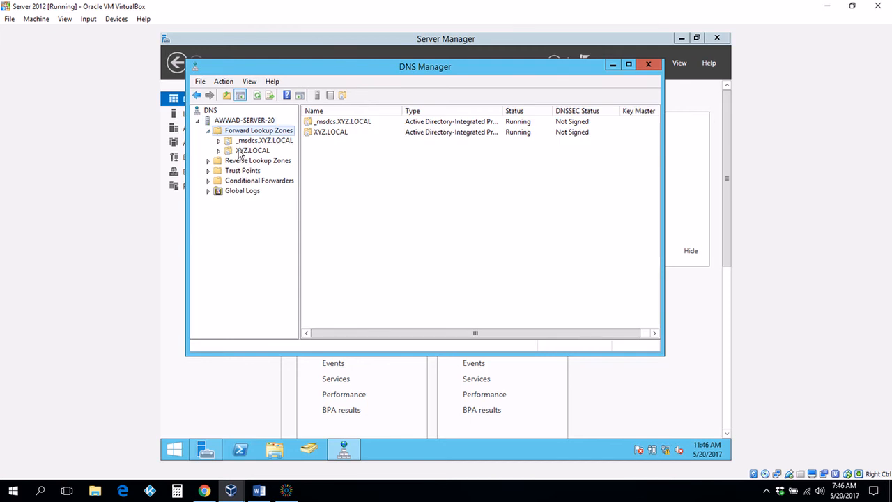
click(220, 152)
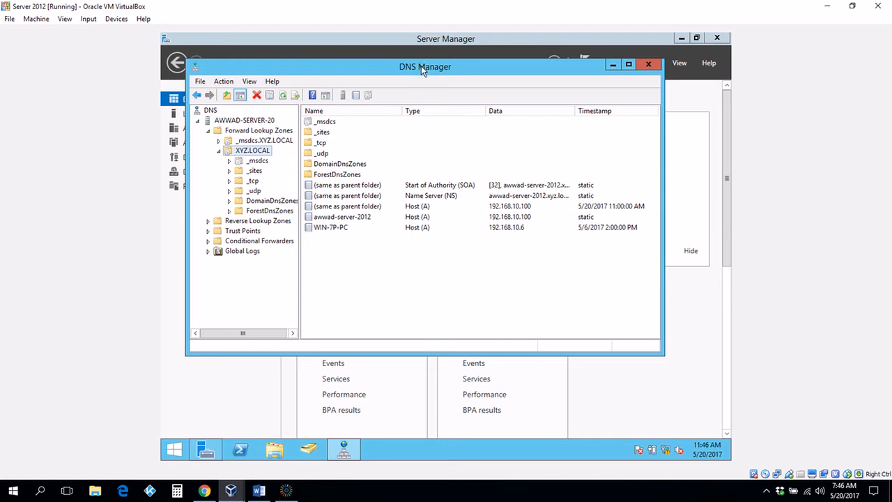
mouse_move(421, 65)
mouse_down()
mouse_move(480, 77)
mouse_move(414, 73)
mouse_up()
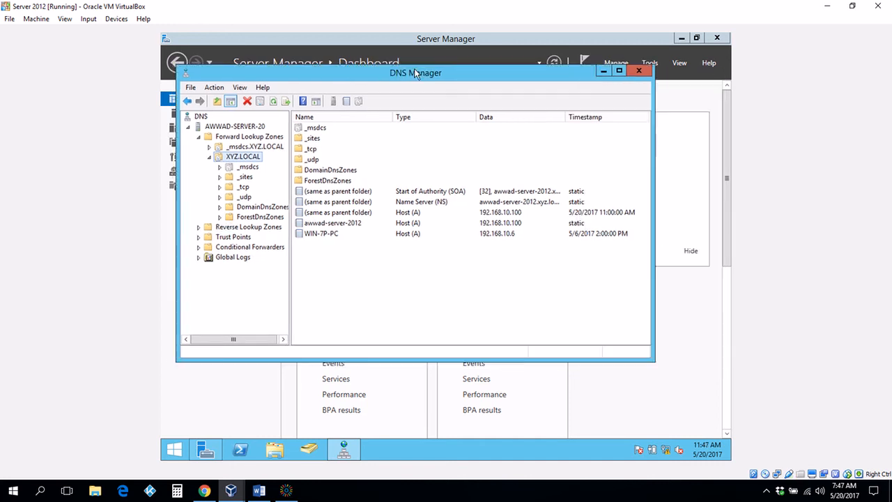
Add a host record to XYZ.LOCAL with a first name as host name, IPv6 address 2001:8db:acad:5::45 and the associated pointer record option.
right_click(391, 255)
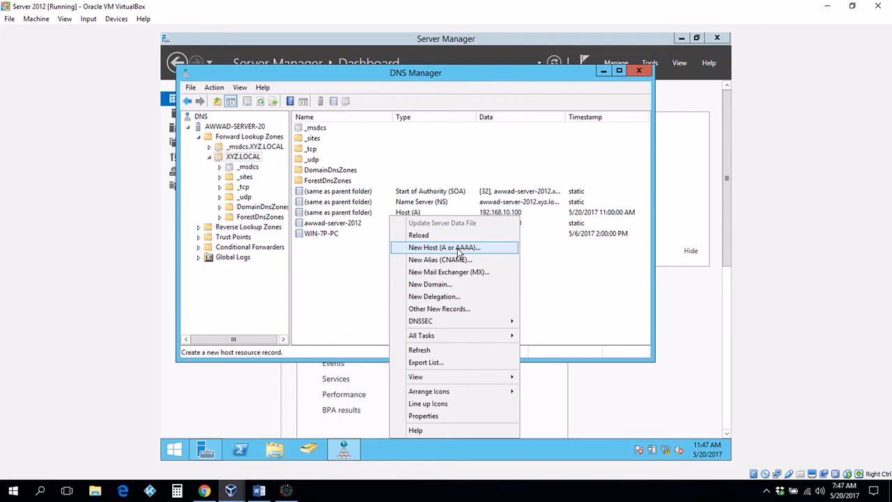
click(459, 249)
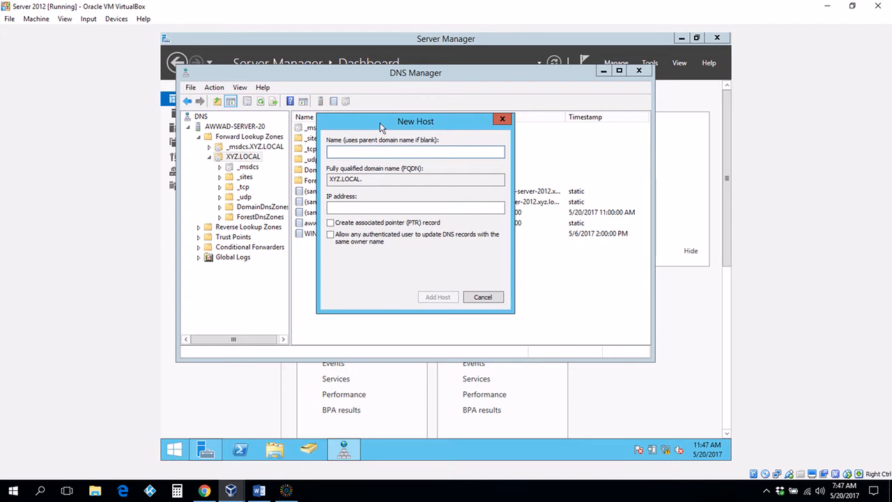
drag(380, 125, 400, 128)
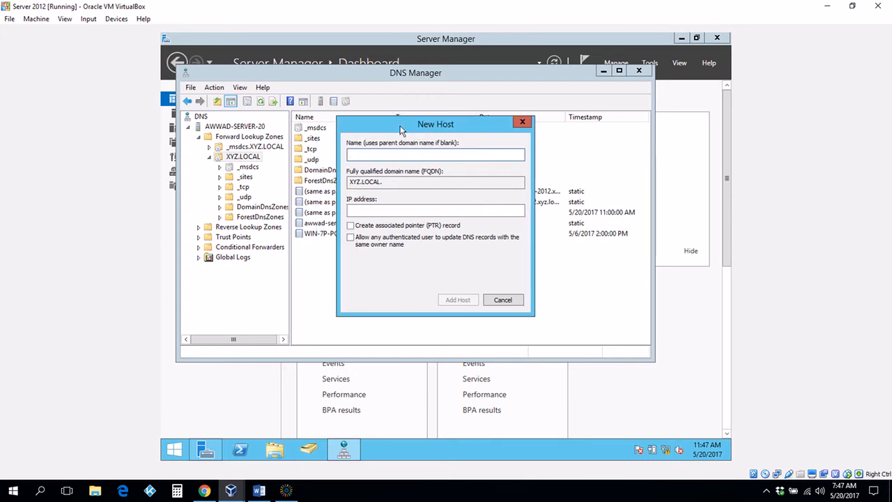
text(Mike)
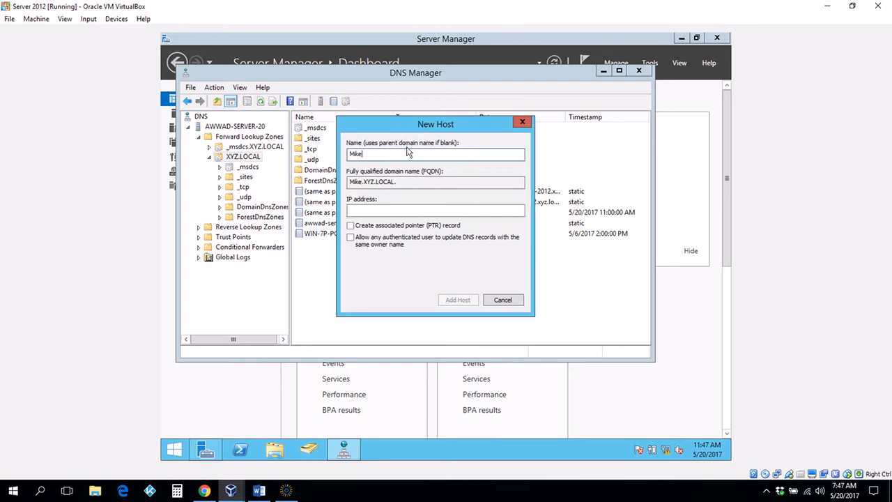
click(374, 208)
click(374, 208)
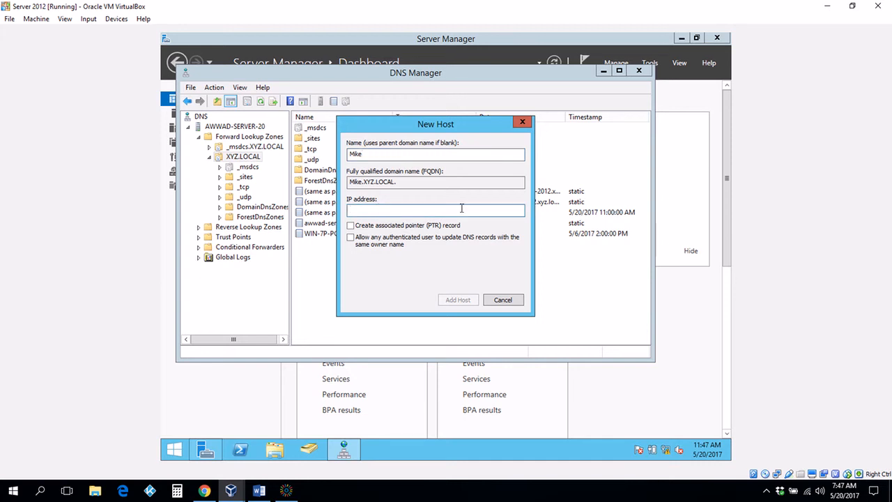
text(2001:8db:aca)
text(d:5::45)
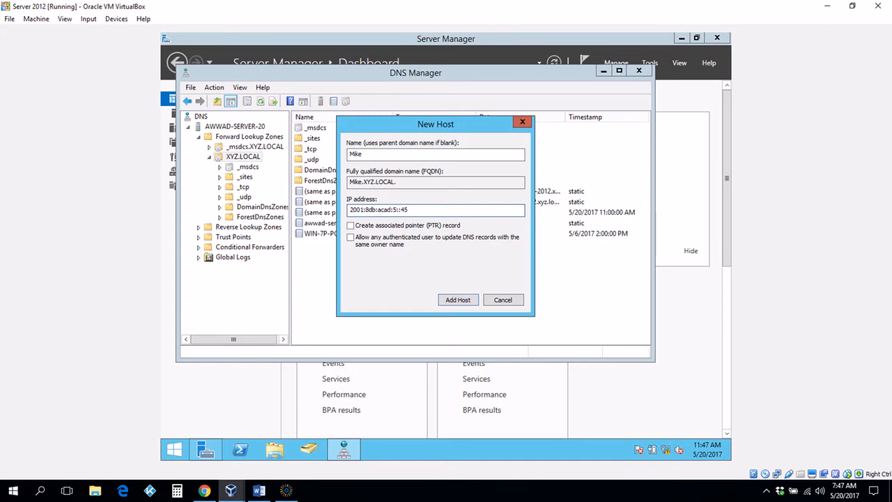
click(350, 226)
click(453, 301)
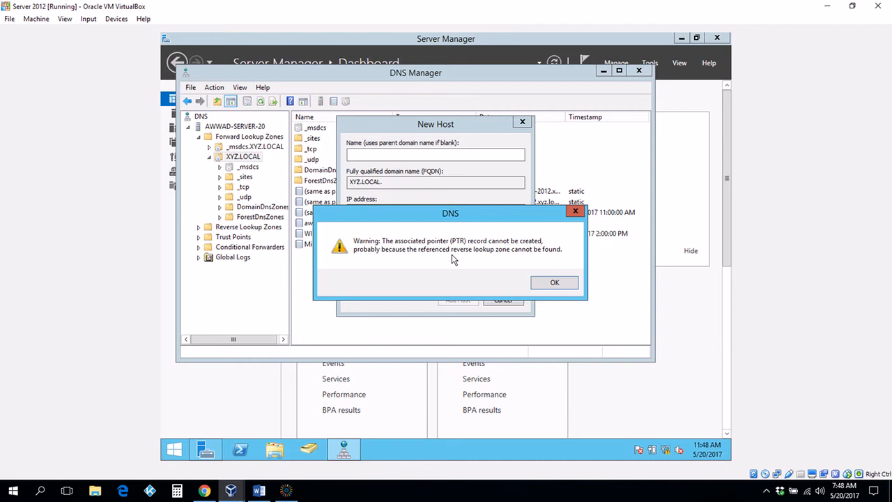
click(565, 281)
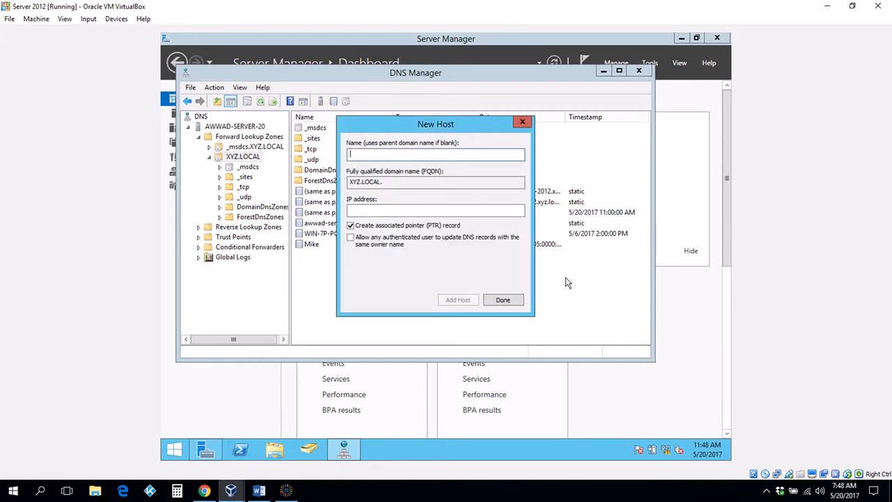
click(519, 299)
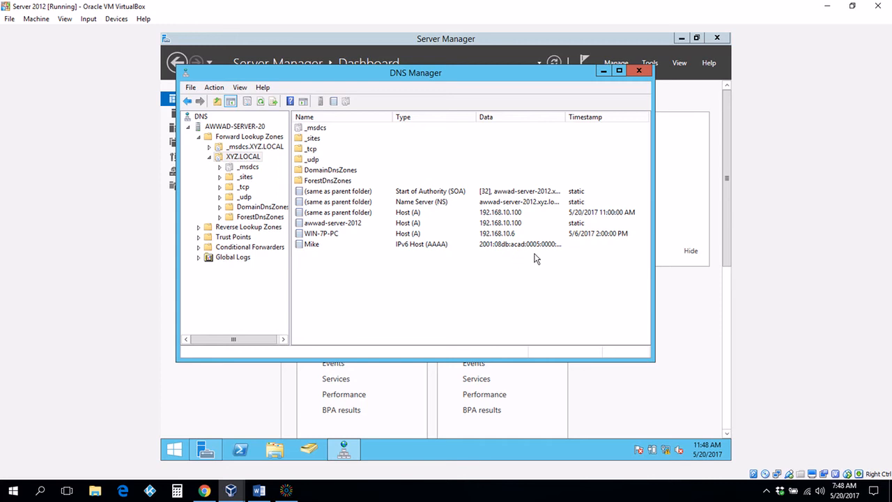
Widen the Data column of the record list to read the full IPv6 address.
drag(565, 117, 616, 120)
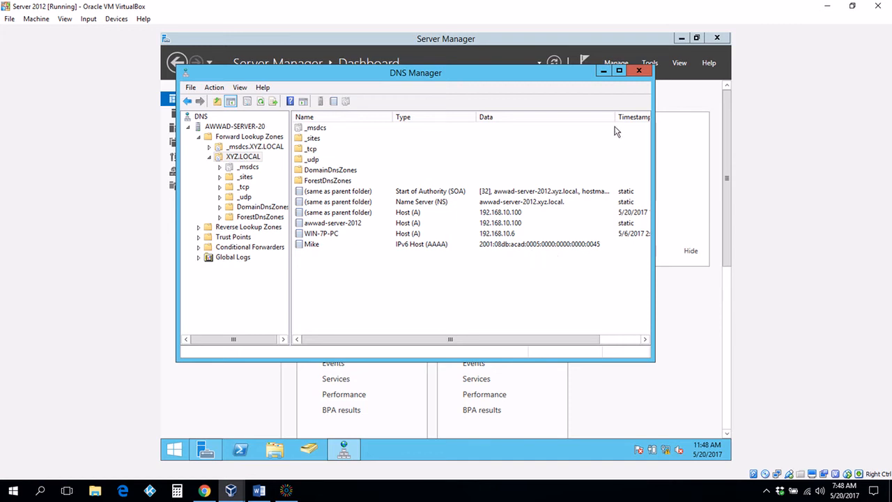
drag(615, 118, 608, 118)
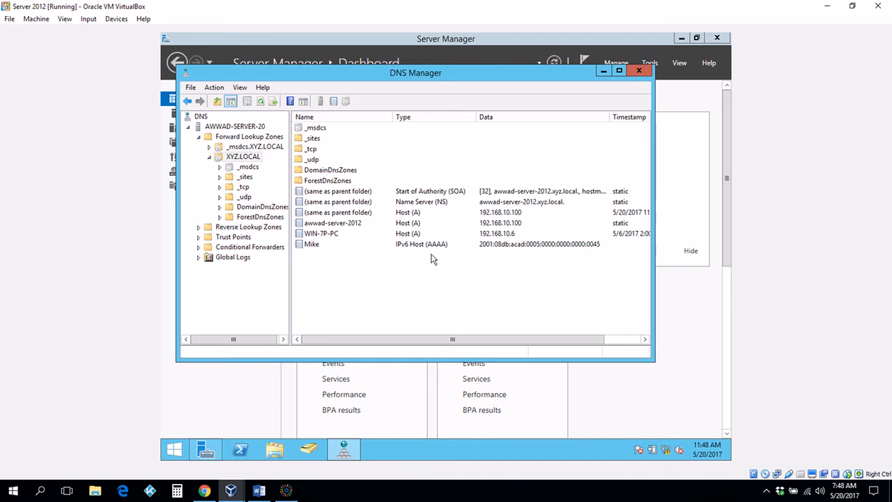
Delete the IPv6 host (AAAA) record from the XYZ.LOCAL zone.
click(313, 246)
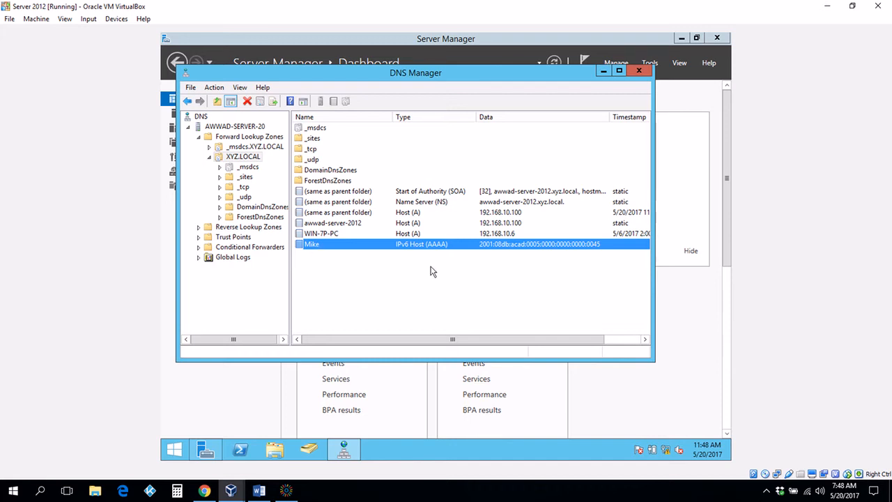
right_click(418, 250)
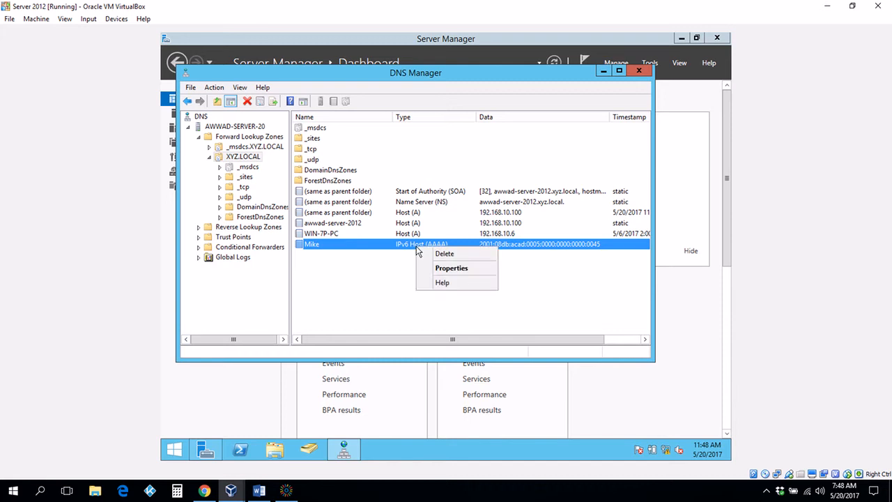
click(445, 258)
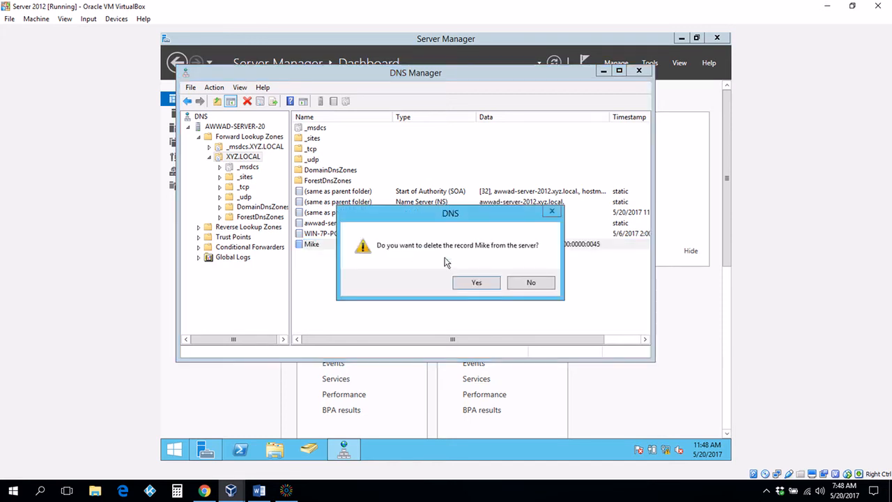
click(474, 282)
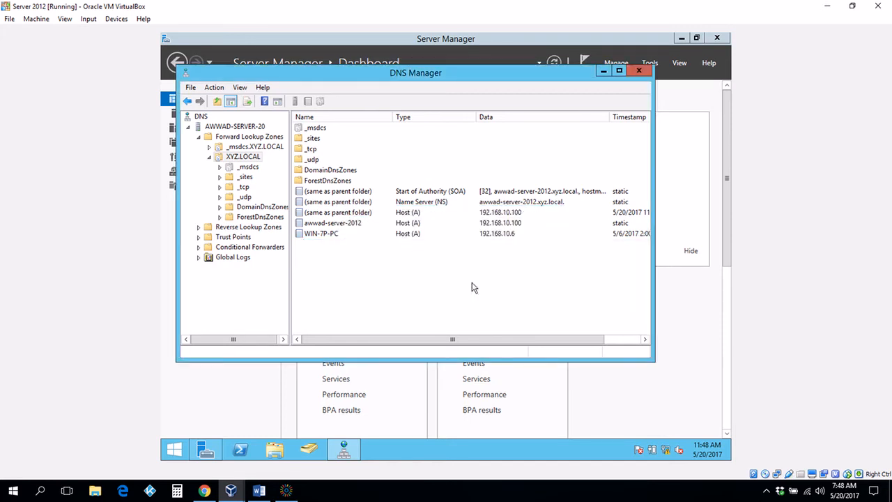
Review the host details and security permissions of the WIN-7P-PC record, leaving its properties unchanged.
right_click(314, 235)
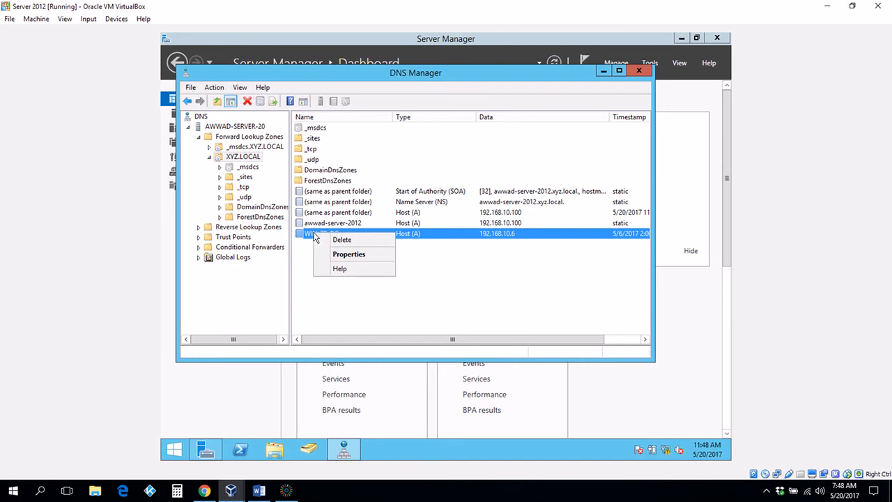
click(342, 255)
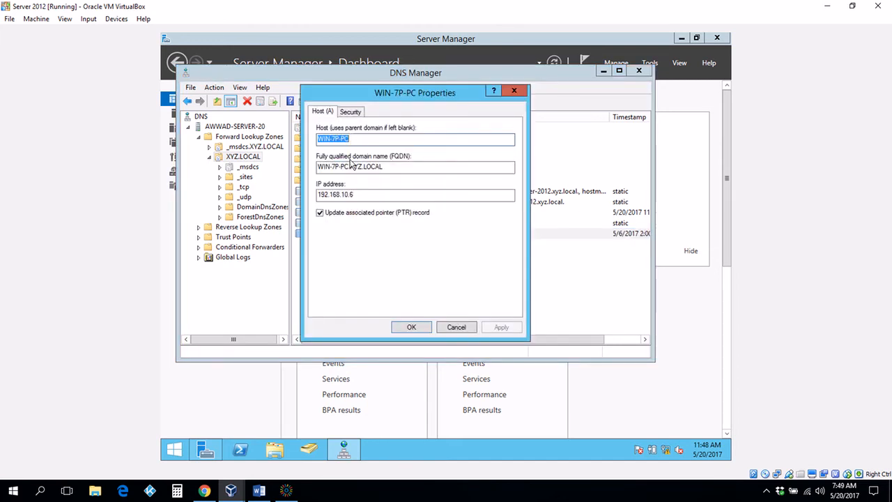
click(355, 115)
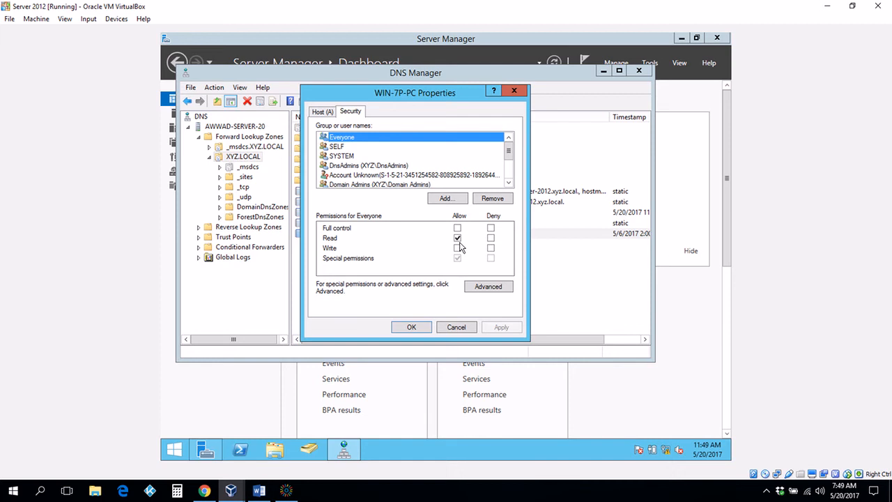
click(466, 327)
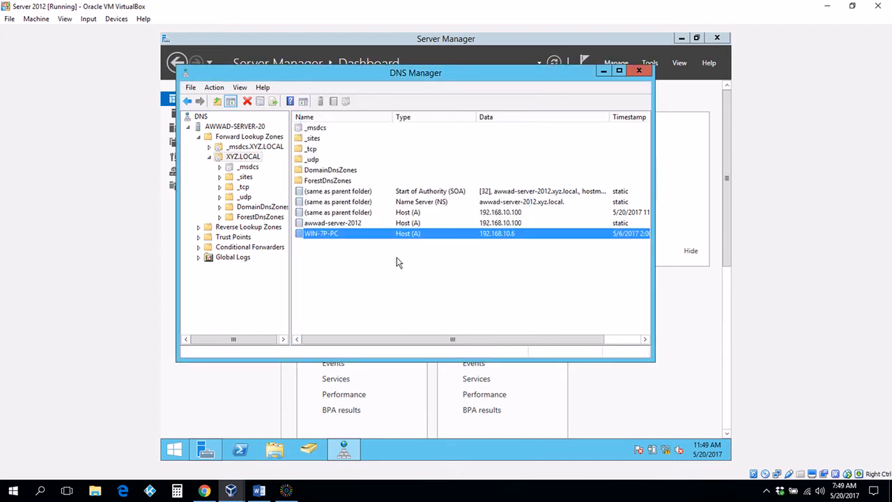
In the XYZ.LOCAL zone properties, allow zone transfers only to servers listed as name servers, and check that name server list.
right_click(242, 160)
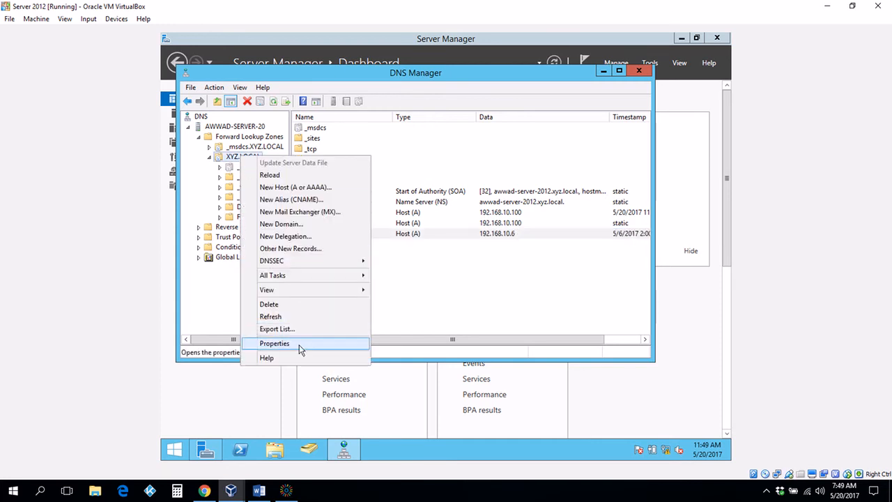
click(275, 344)
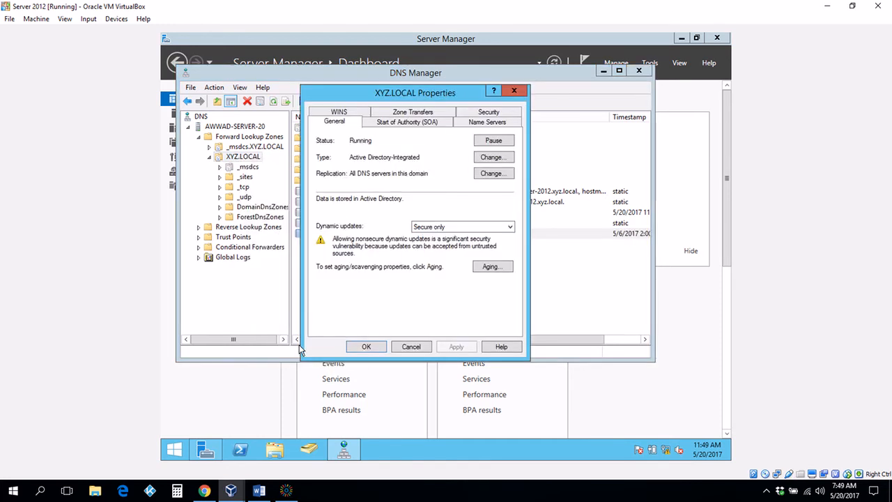
click(411, 112)
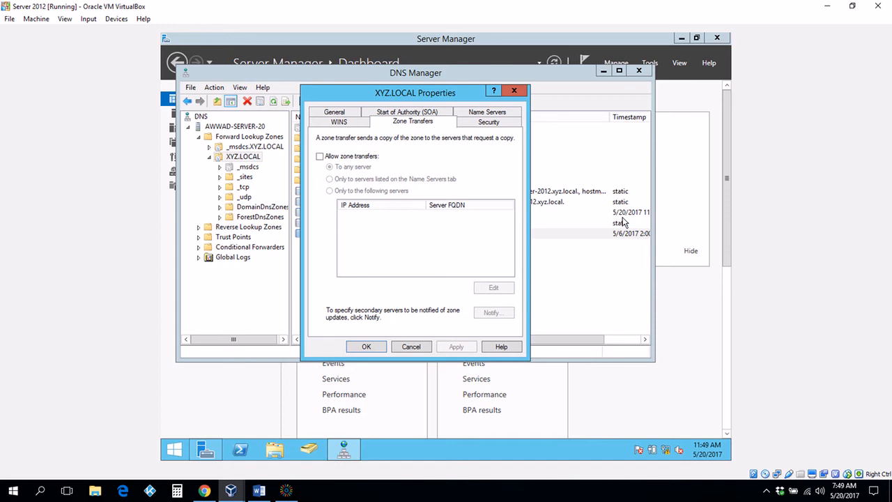
click(320, 157)
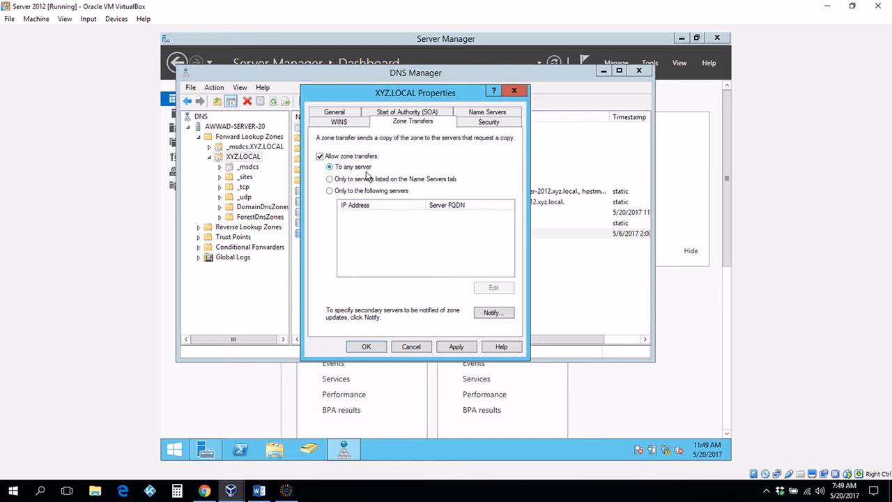
click(330, 179)
click(481, 113)
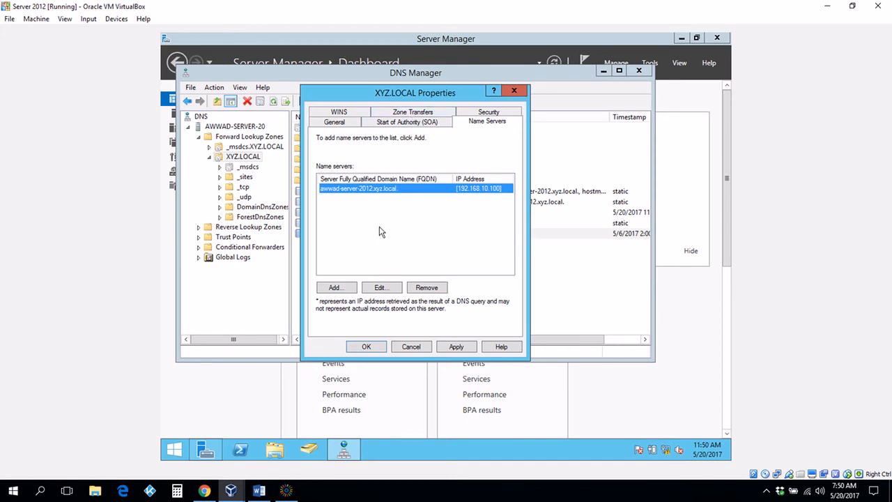
click(418, 113)
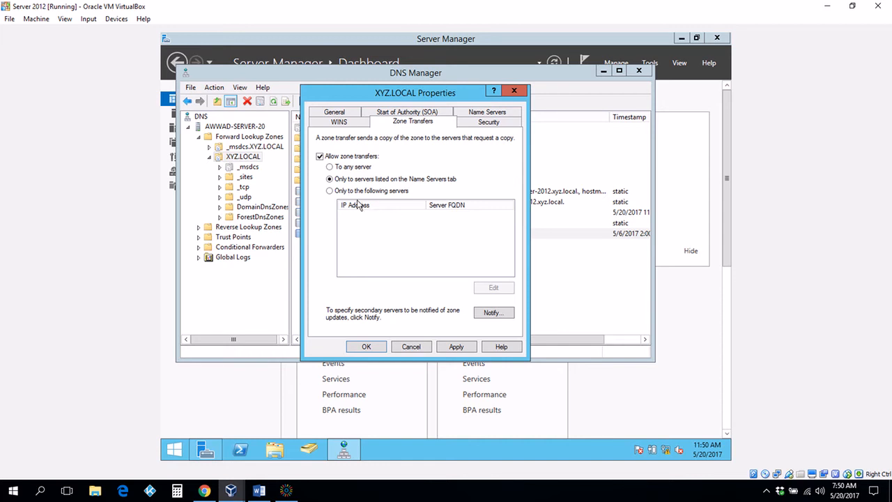
Restrict zone transfers to specified servers, enter 123.25.136.125 as a secondary server address, and cancel the entry.
click(331, 191)
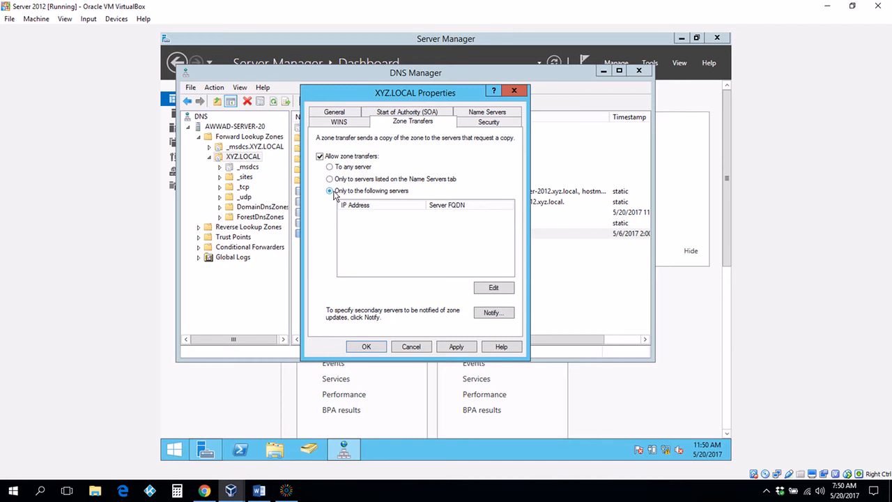
click(493, 288)
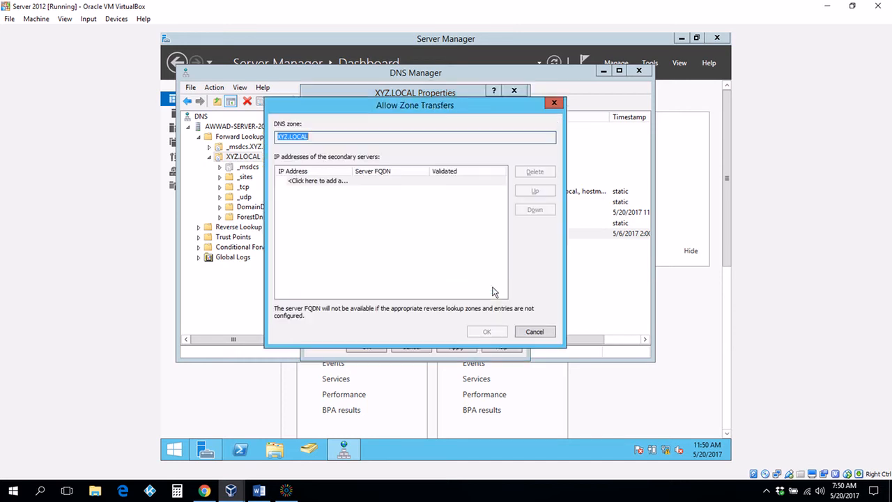
click(329, 137)
click(307, 180)
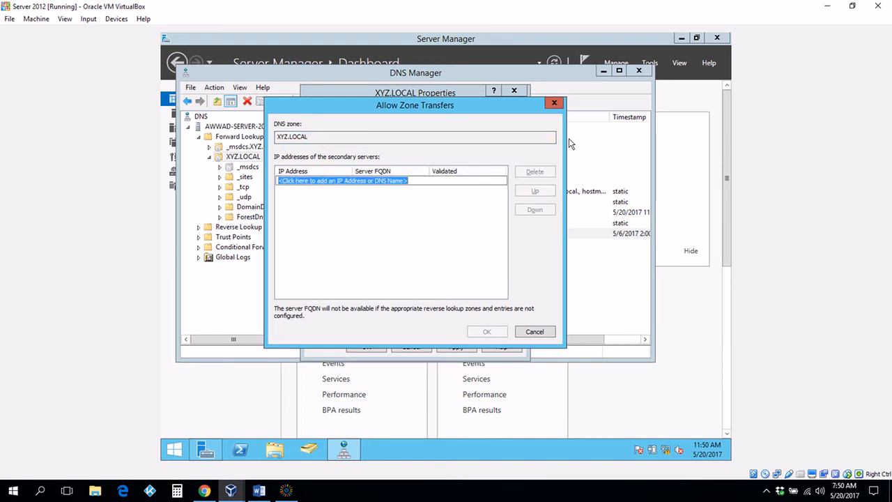
text(12)
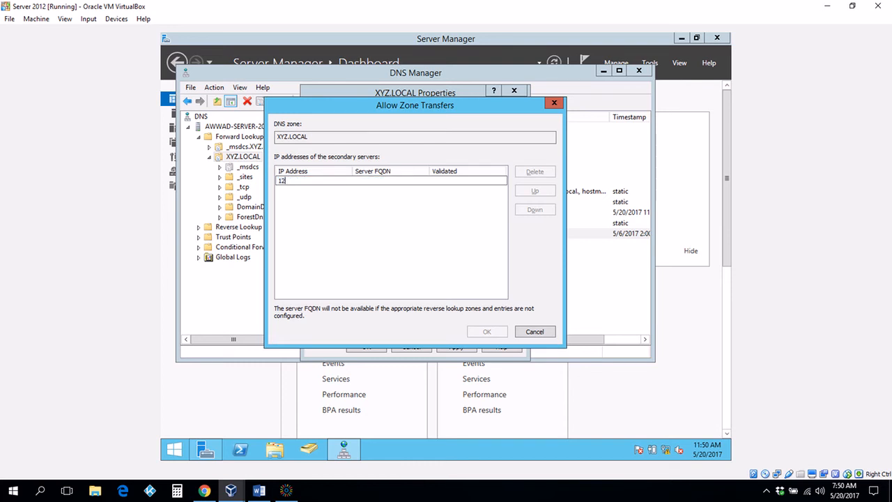
text(3.25.136.125)
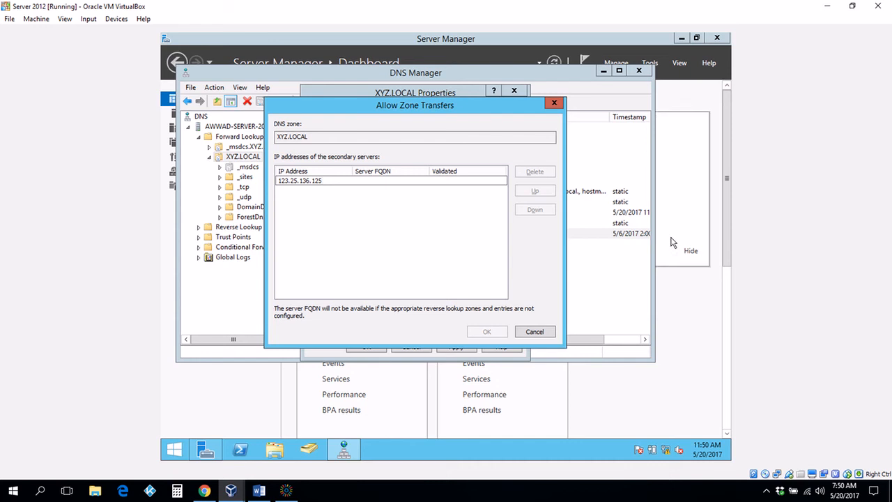
click(540, 335)
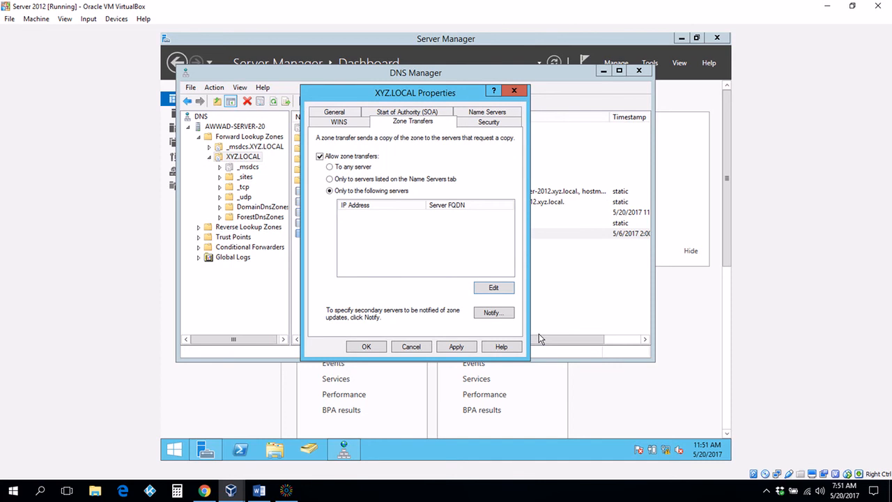
Switch the zone transfer setting to any server, disallow transfers again, and discard the XYZ.LOCAL property changes.
click(320, 156)
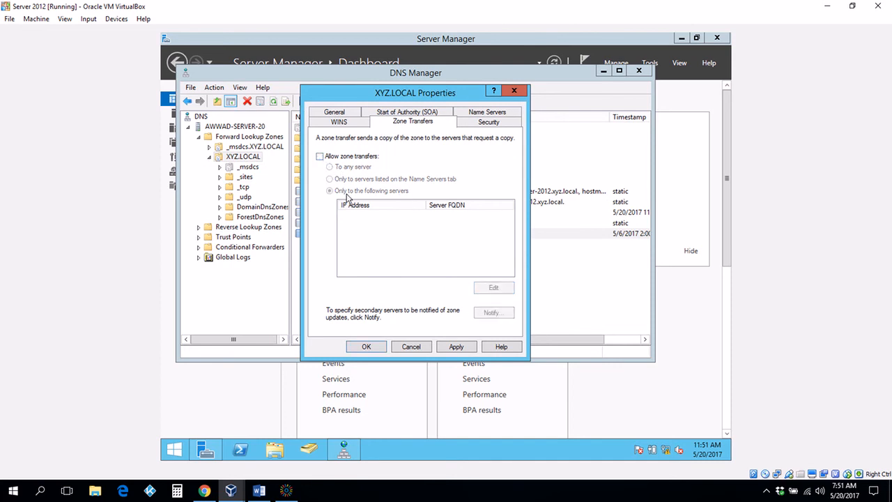
click(320, 156)
click(329, 167)
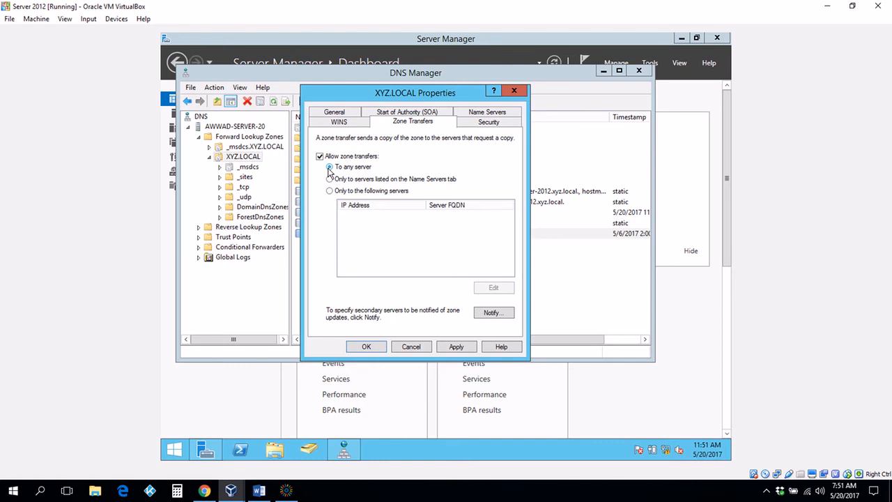
click(320, 156)
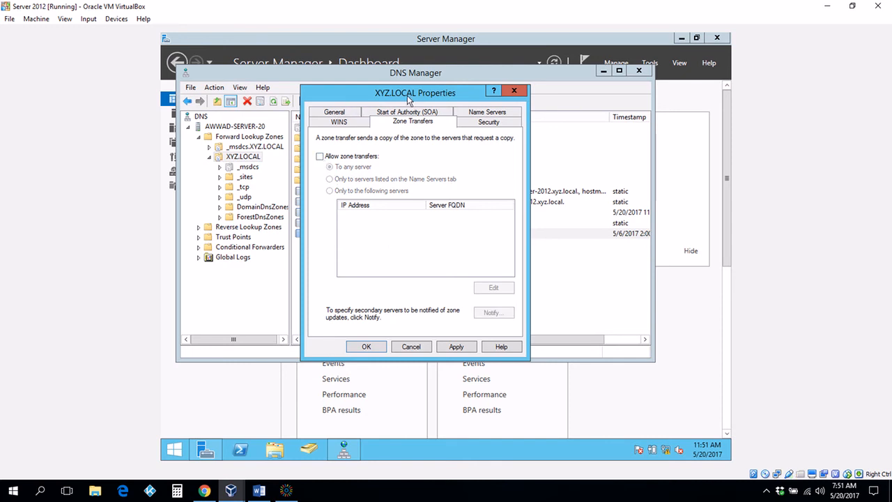
drag(407, 95, 539, 99)
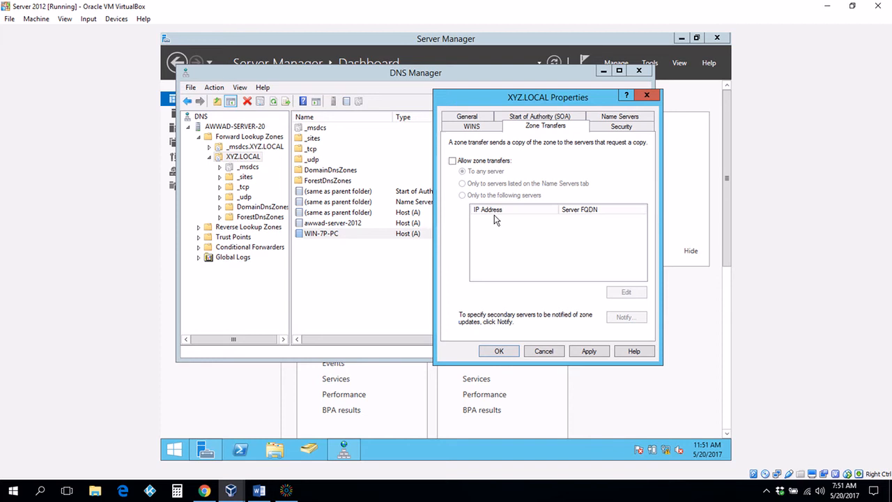
click(543, 351)
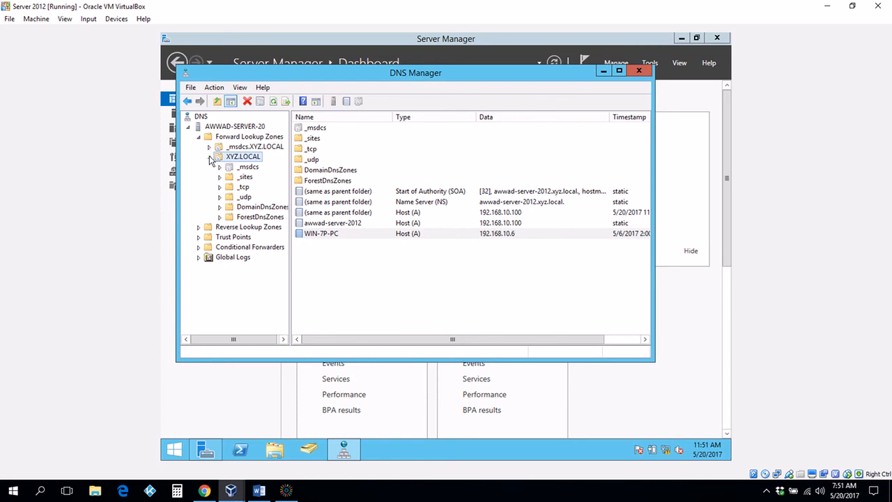
Start a new reverse lookup zone as a primary zone stored in Active Directory, replicated to all DNS servers in the XYZ.LOCAL domain.
click(210, 157)
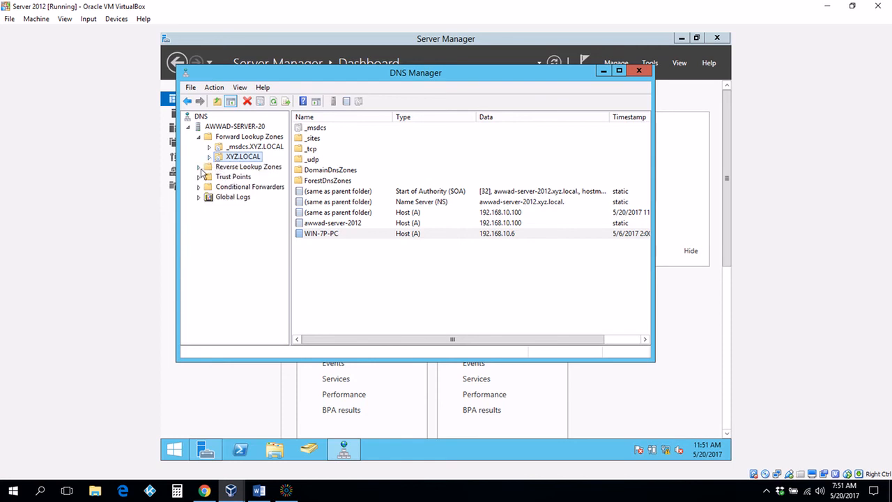
click(236, 170)
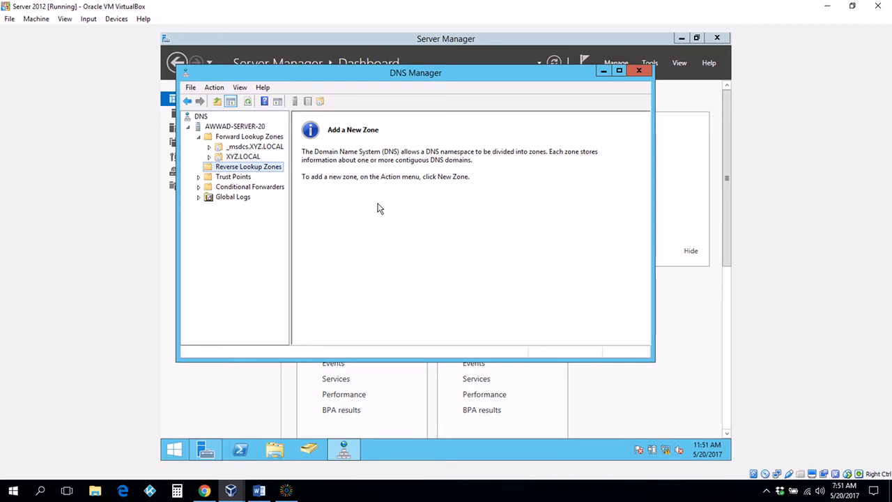
right_click(245, 171)
click(275, 175)
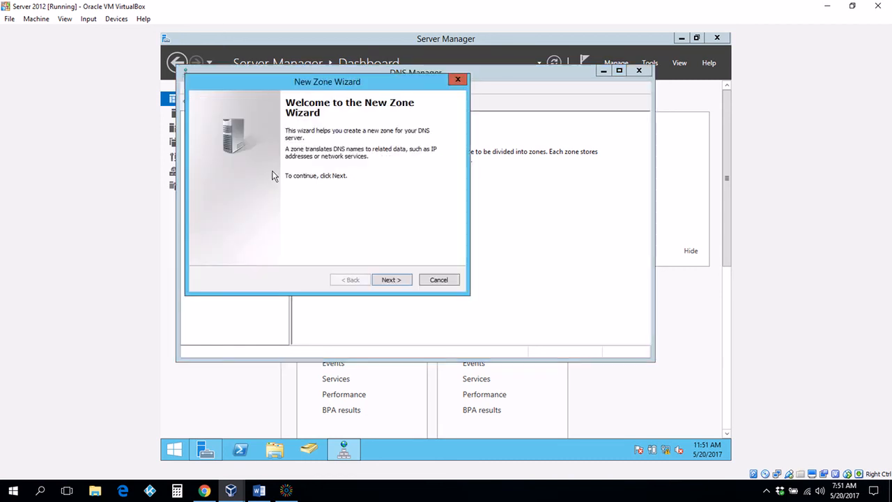
click(392, 279)
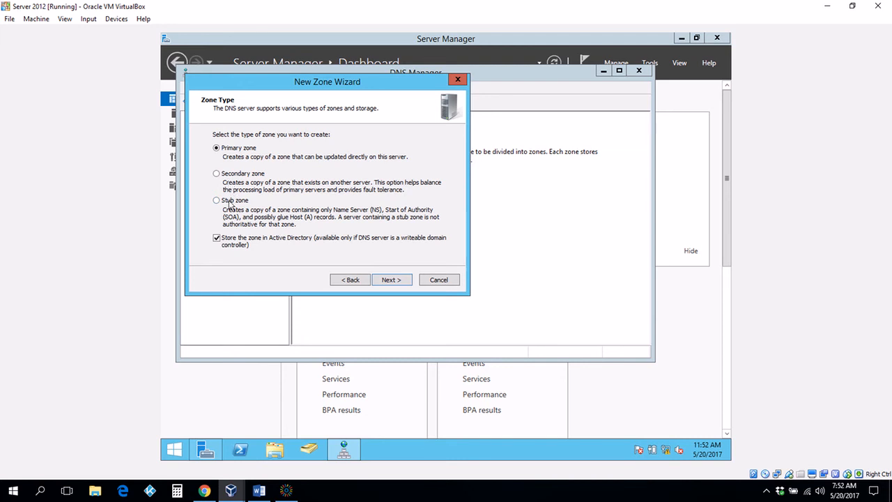
click(393, 281)
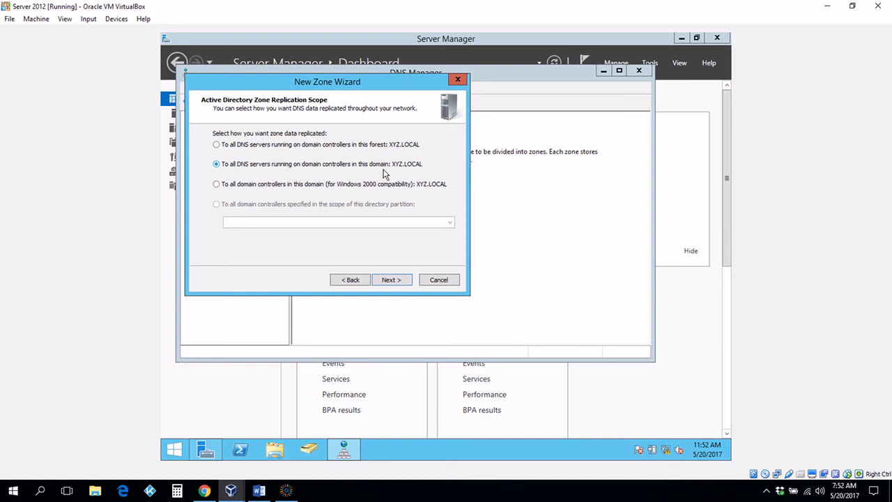
click(392, 280)
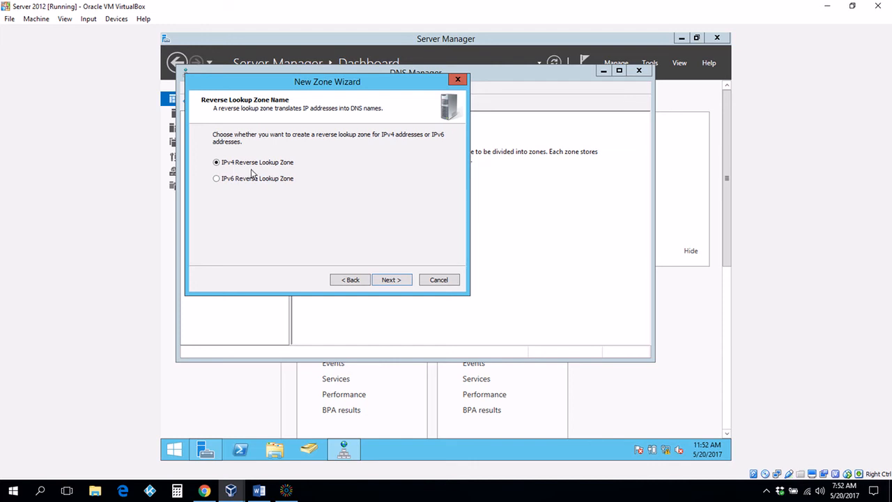
Define the new zone as an IPv4 reverse lookup zone with network ID 192.168.10.
click(224, 180)
click(219, 163)
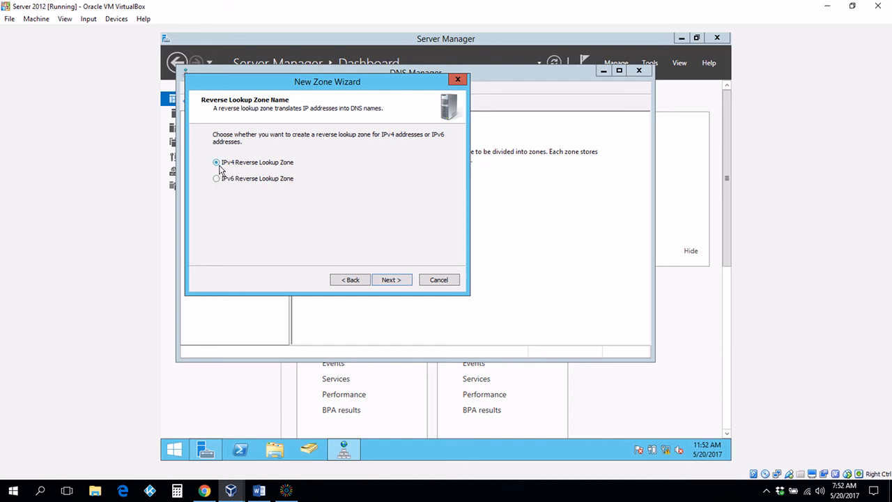
click(394, 281)
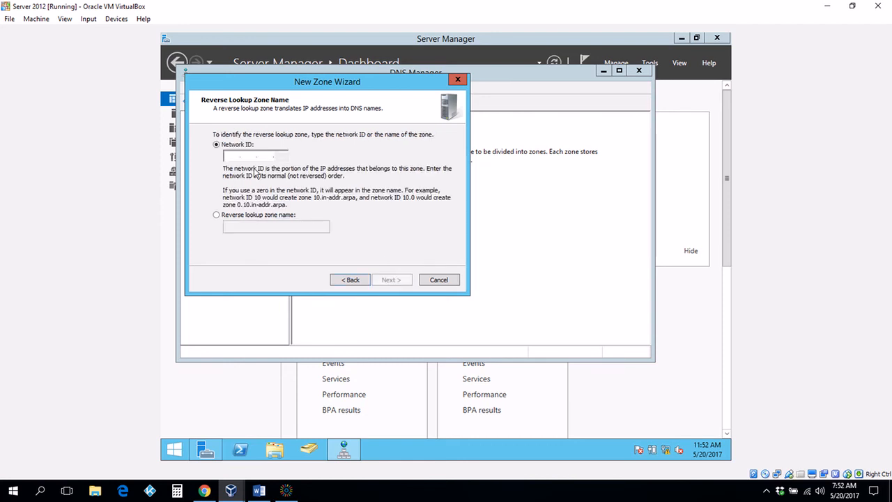
click(233, 157)
text(192.168.10)
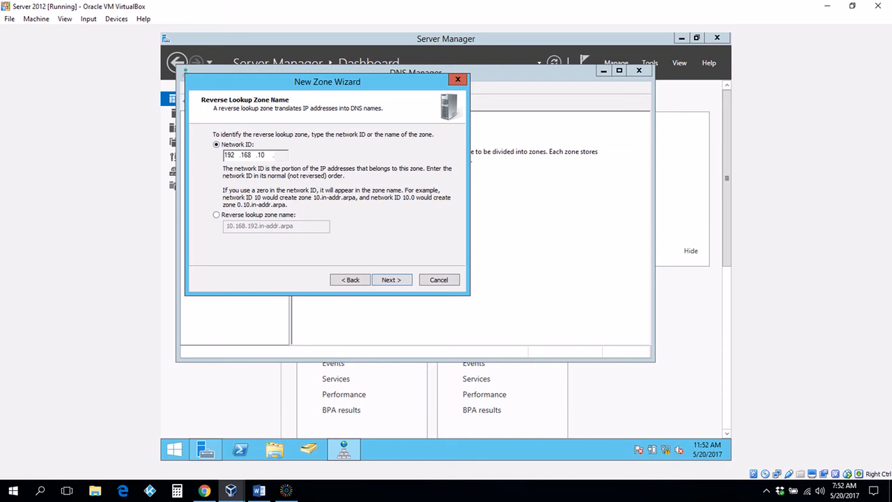
text(0)
key(BackSpace)
key(BackSpace)
click(391, 280)
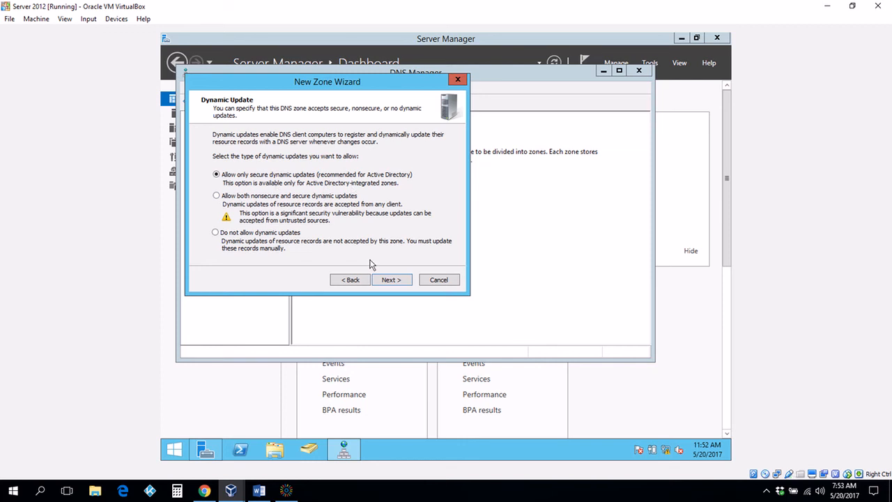
Allow only secure dynamic updates for the reverse lookup zone and finish creating it.
click(388, 280)
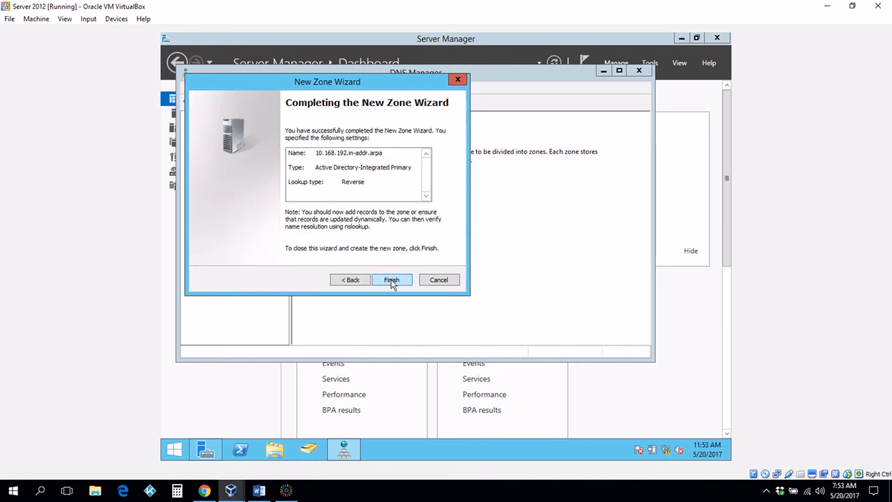
click(392, 281)
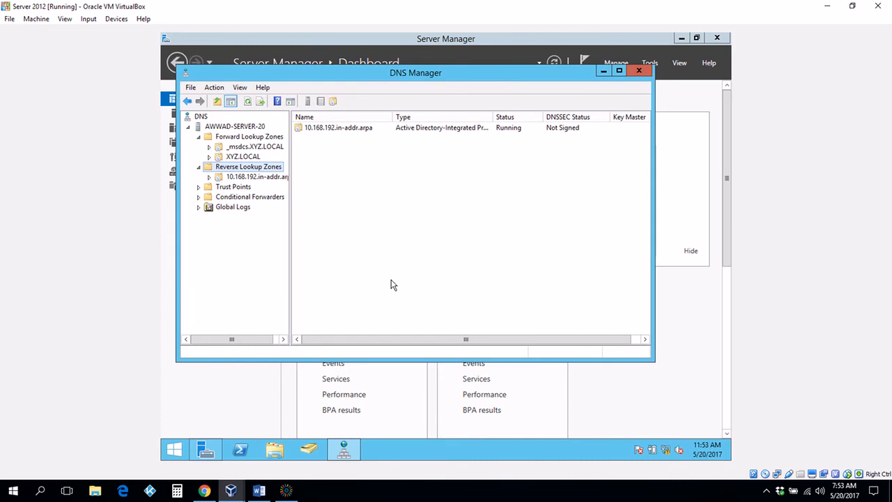
Add a pointer record to the 10.168.192.in-addr.arpa zone with host IP address 192.168.10.5 and host name jim.
click(351, 160)
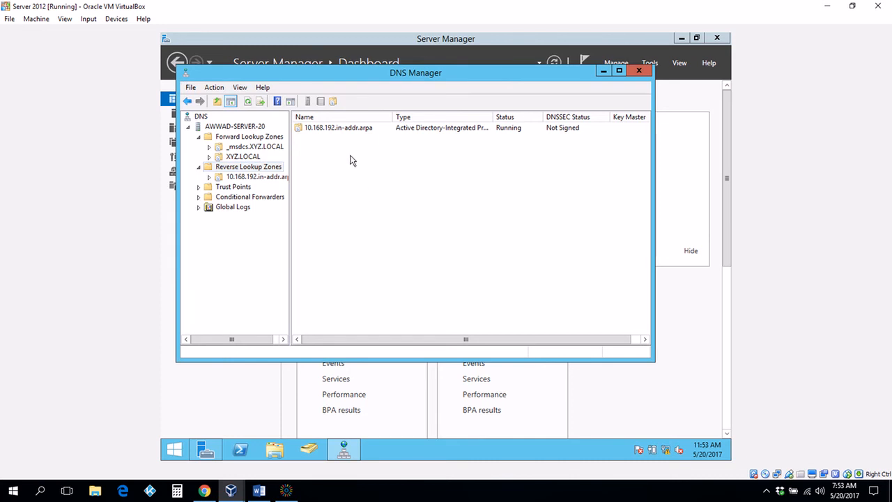
right_click(351, 160)
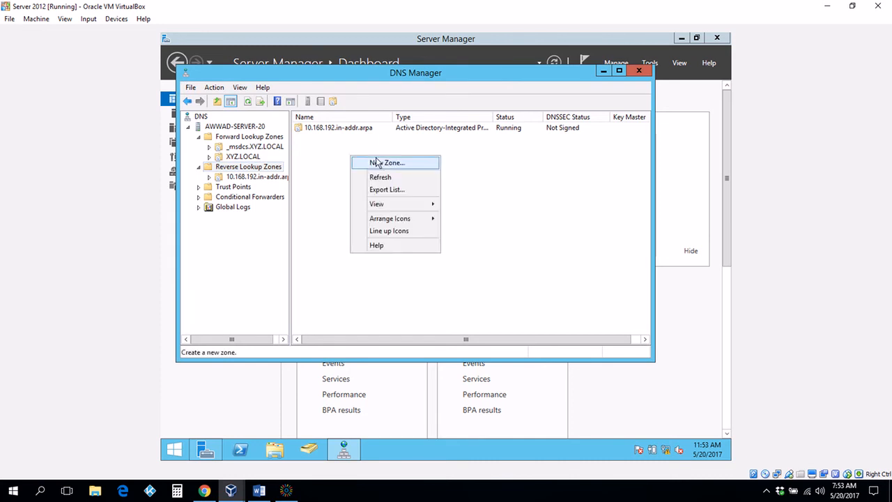
mouse_move(378, 209)
click(253, 180)
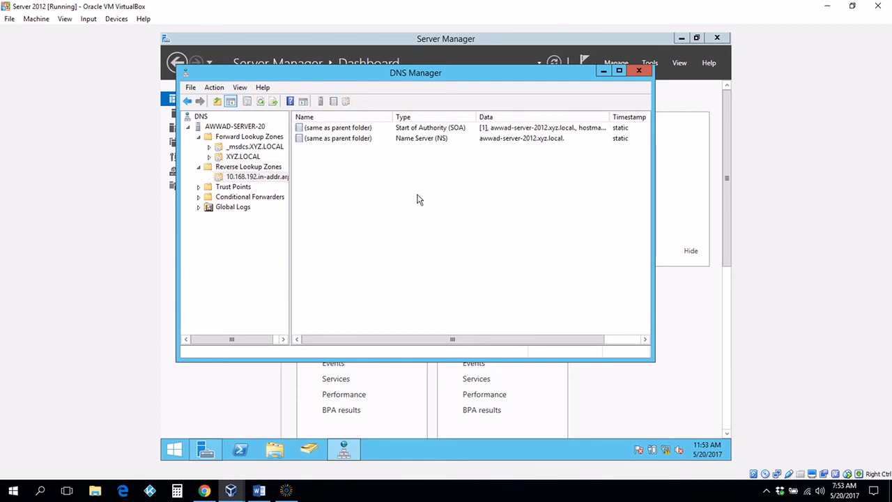
right_click(418, 200)
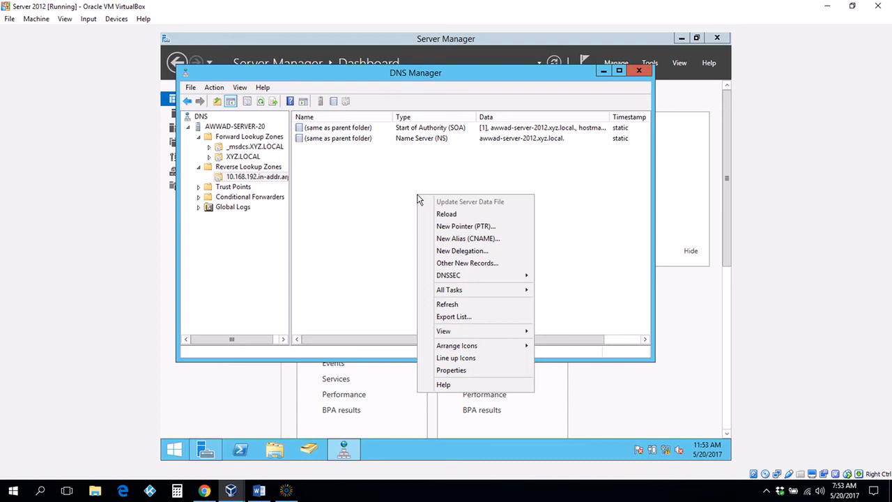
click(457, 226)
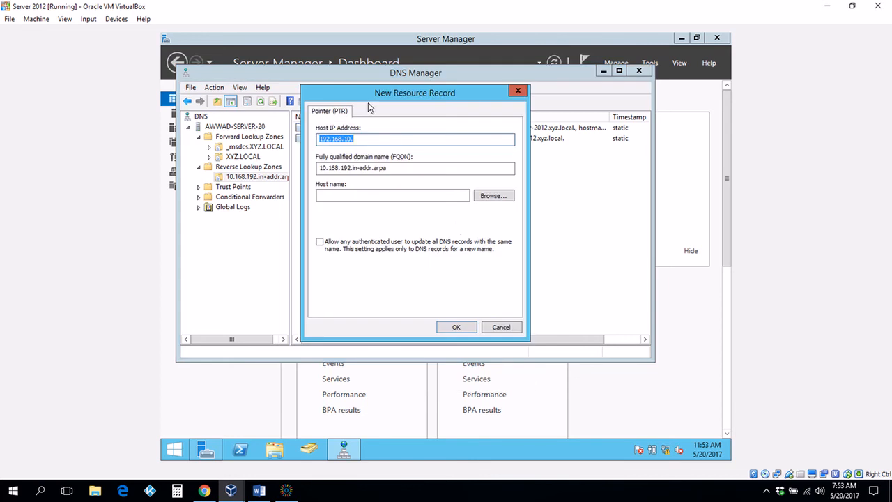
click(365, 137)
text(5)
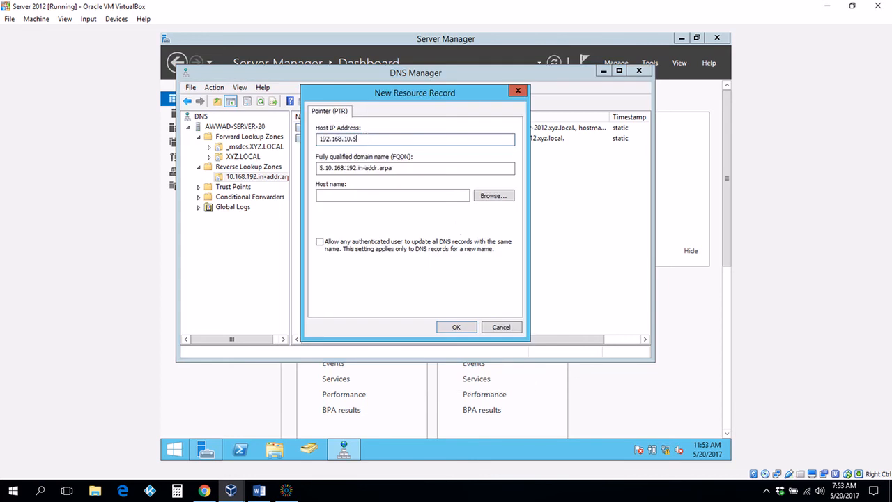
click(332, 196)
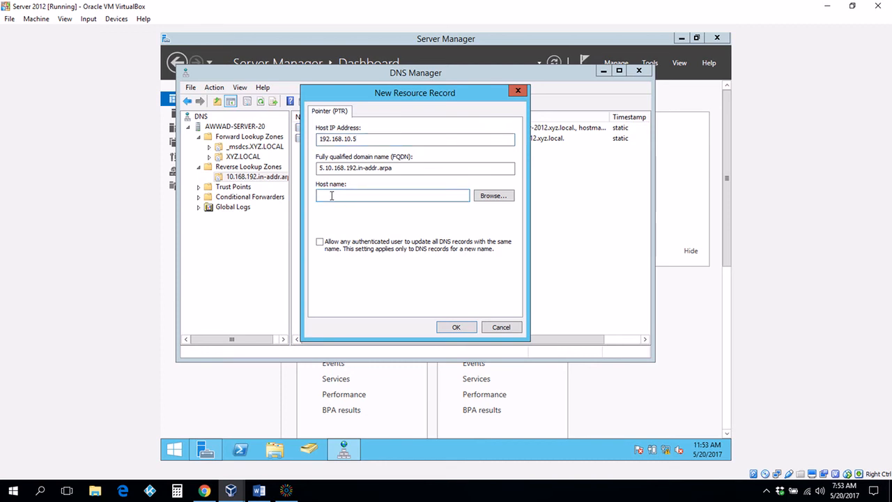
text(jim)
click(456, 327)
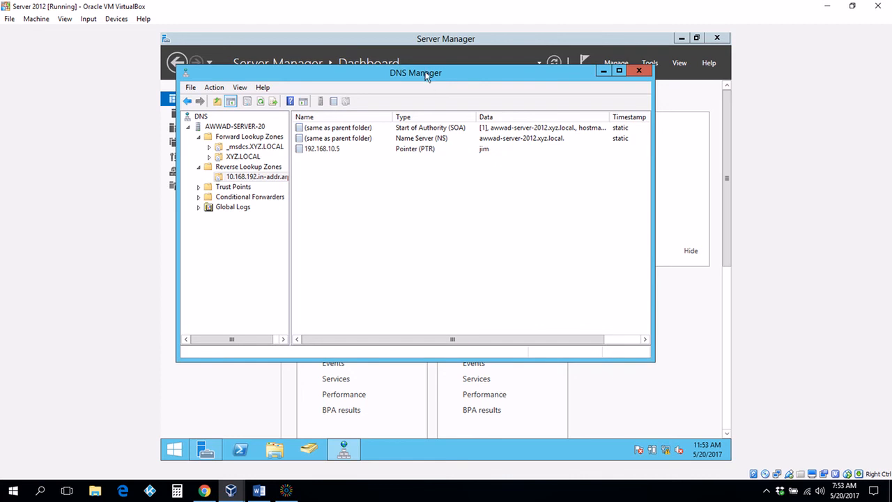
Review the DNS server's listening interfaces and forwarders in its properties, and close them without changes.
drag(425, 74, 493, 102)
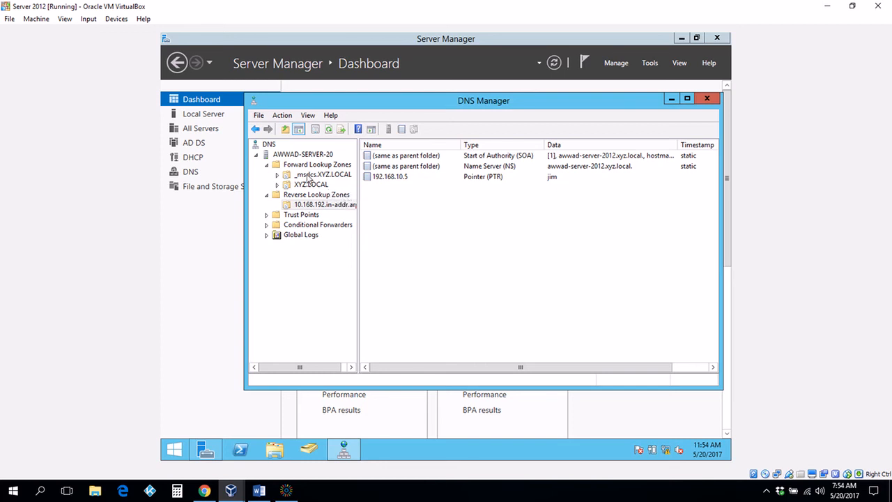
right_click(288, 158)
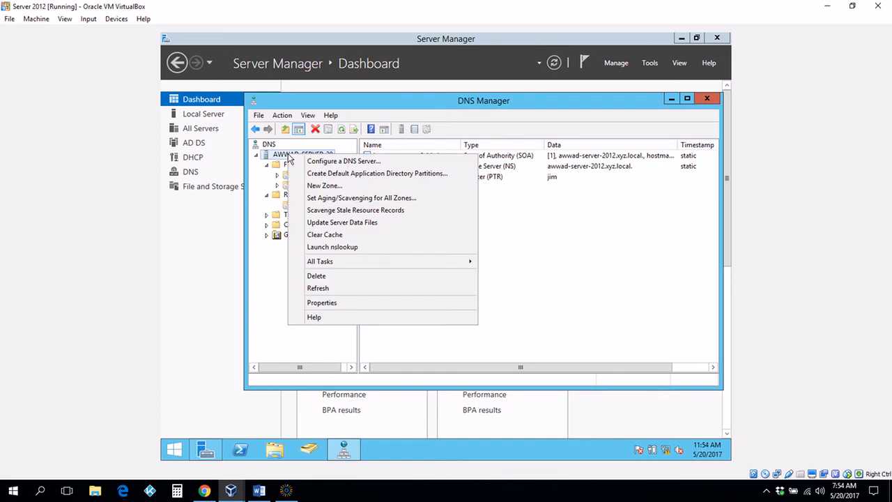
click(335, 302)
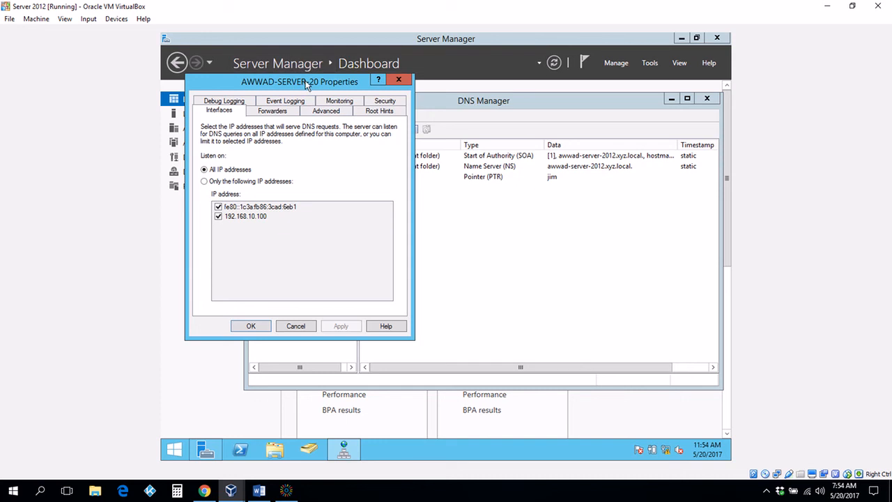
drag(304, 79, 482, 102)
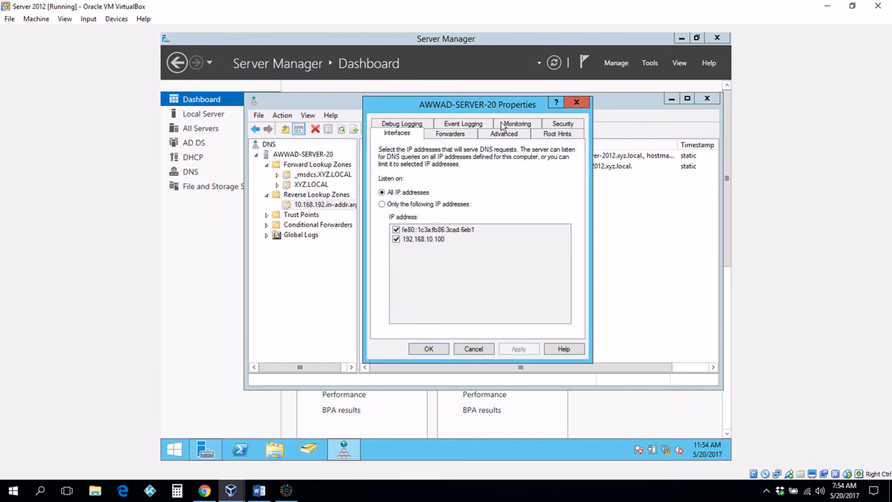
click(451, 136)
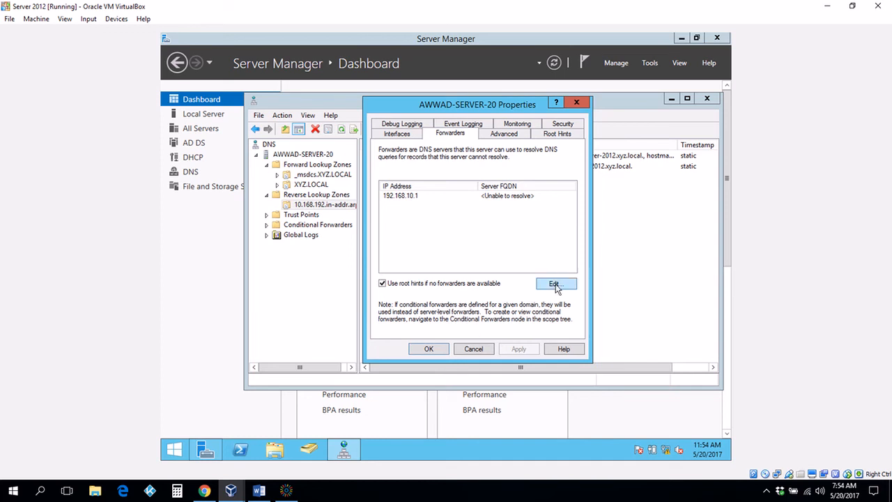
click(488, 349)
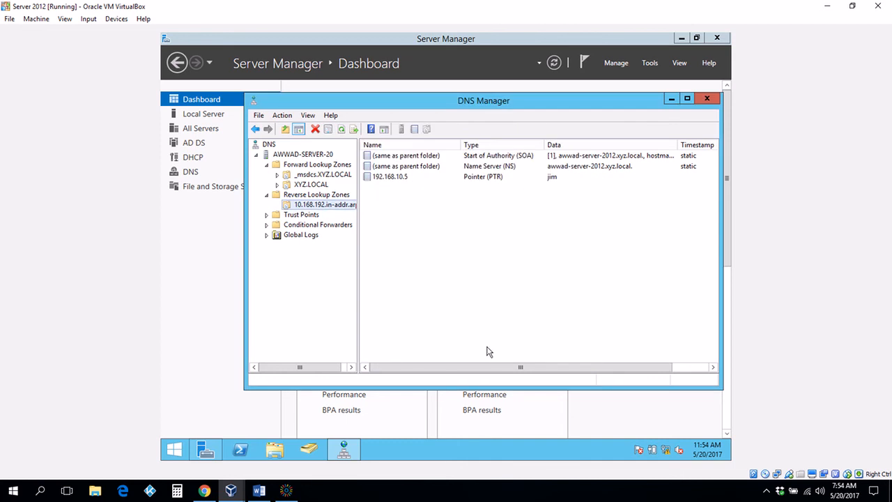
right_click(307, 226)
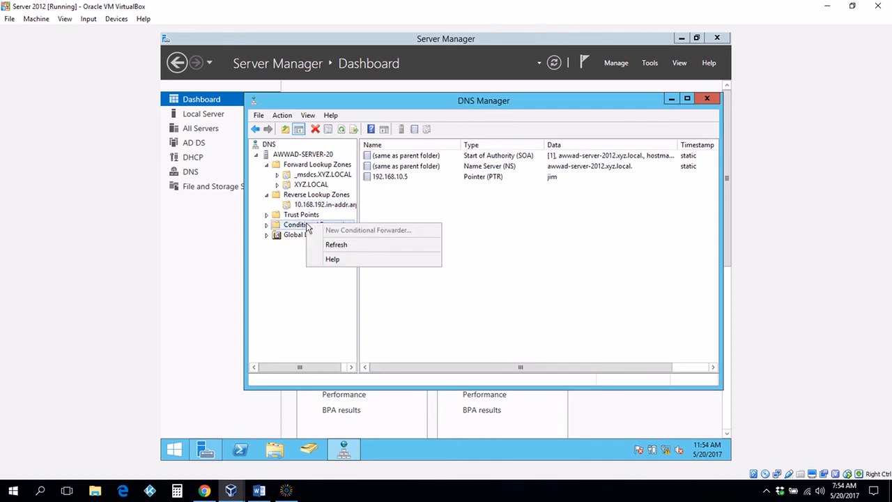
click(293, 225)
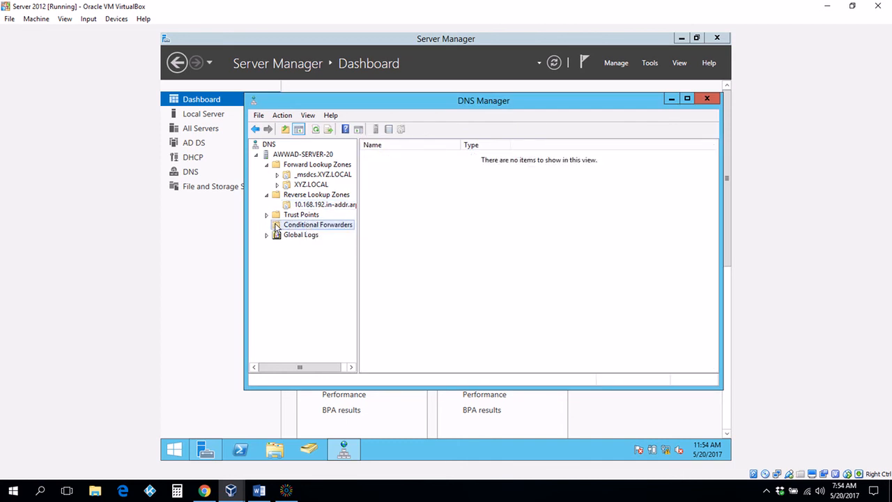
right_click(331, 227)
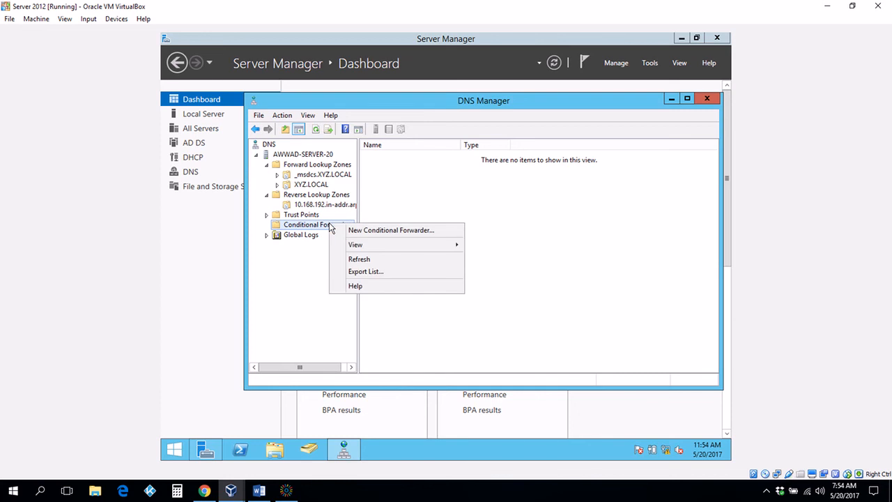
mouse_move(356, 245)
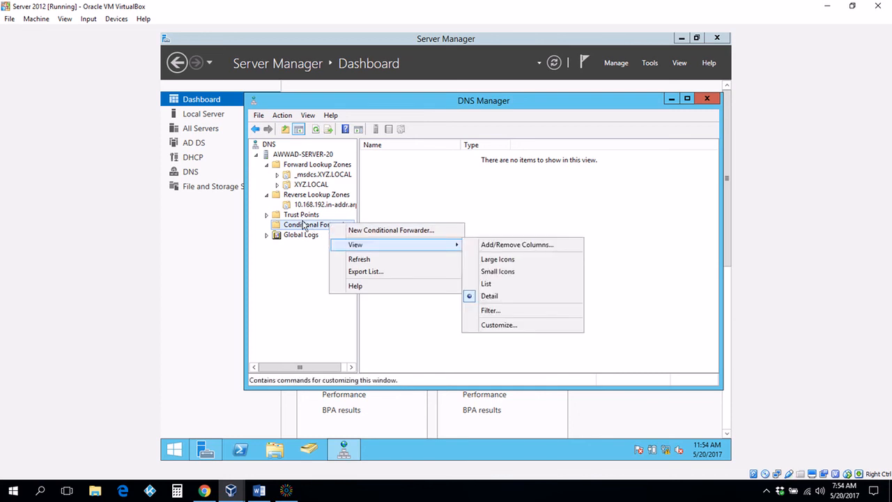
click(362, 233)
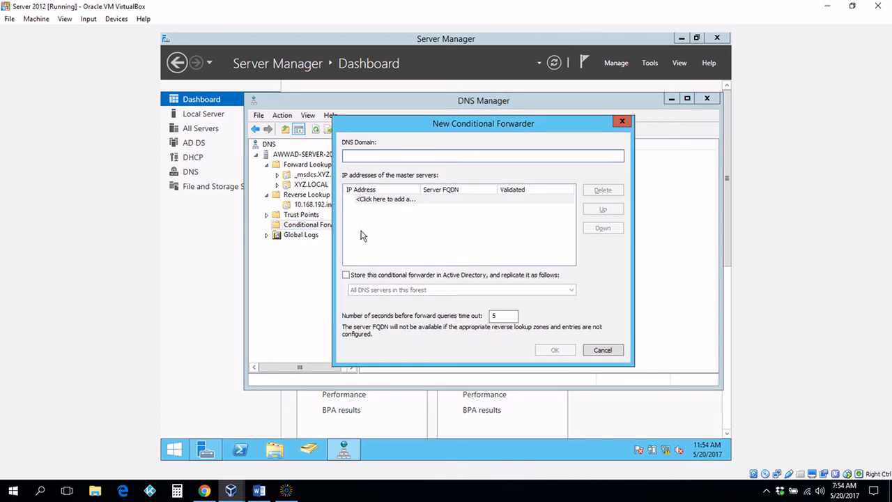
drag(433, 125, 476, 120)
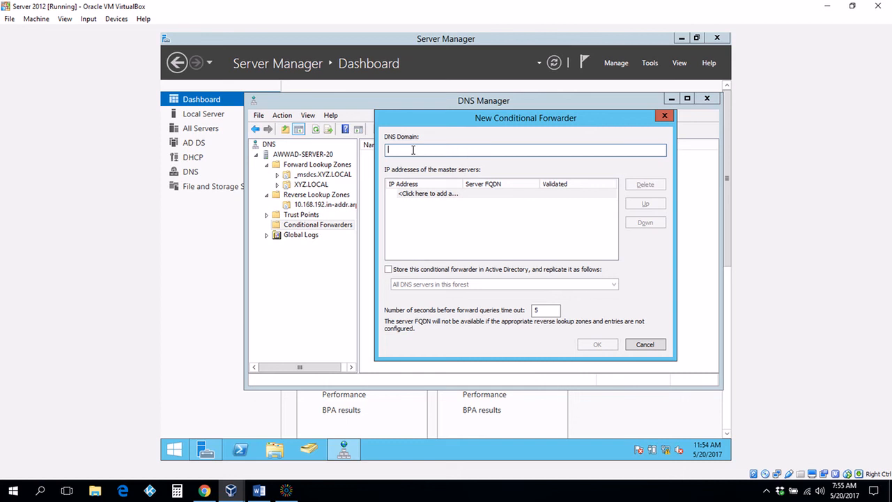
text(www.zbc.com)
click(414, 194)
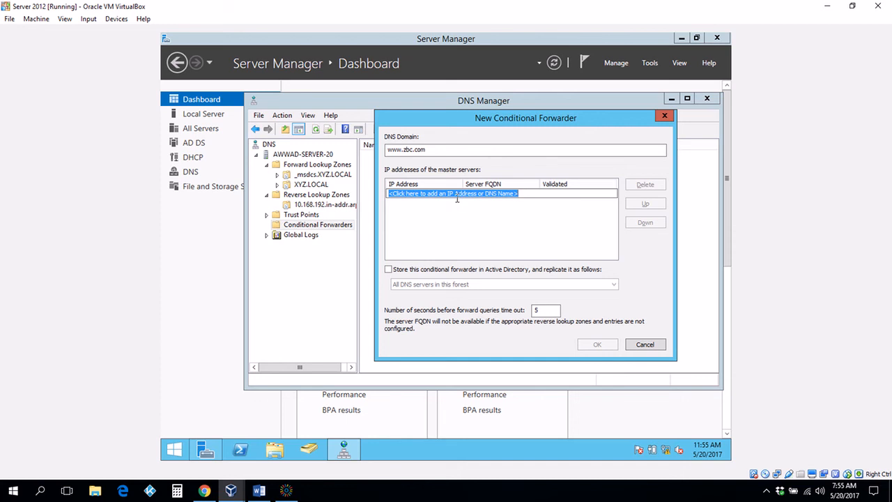
click(423, 150)
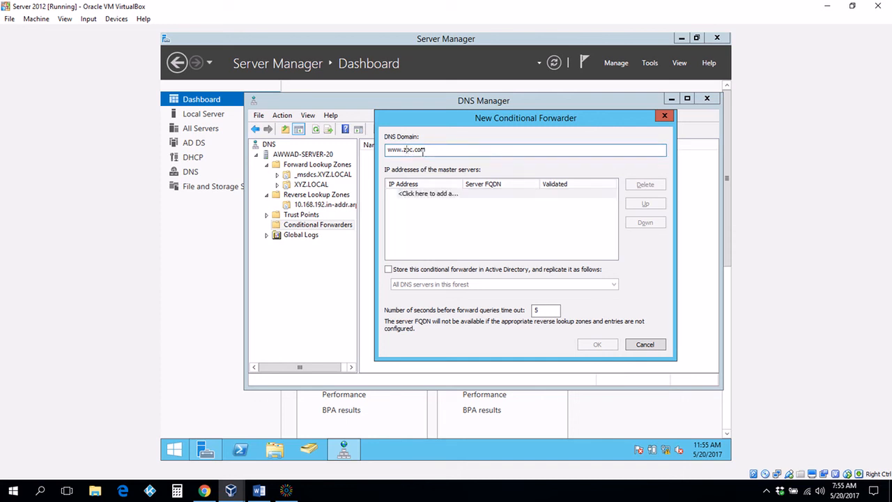
key(Left)
key(Left)
key(Left)
key(Left)
key(Left)
key(Left)
key(BackSpace)
text(a)
click(647, 346)
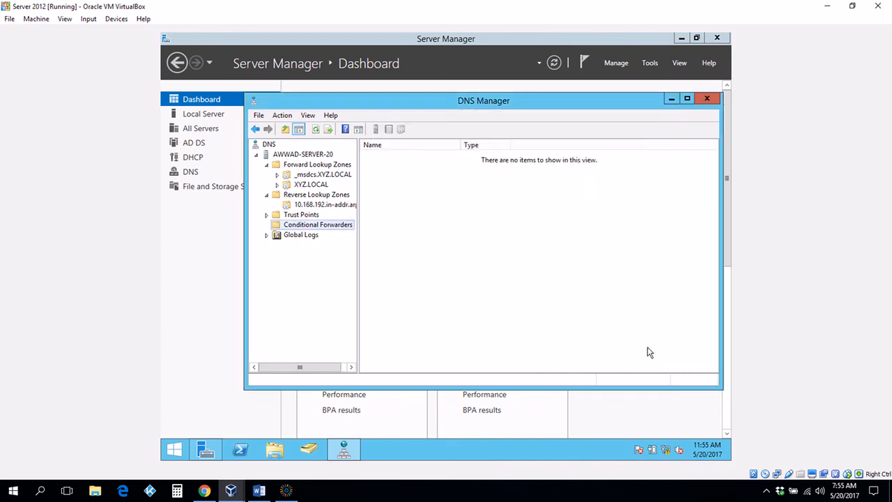
Delete the 10.168.192.in-addr.arpa reverse lookup zone from both the DNS server and Active Directory.
click(314, 206)
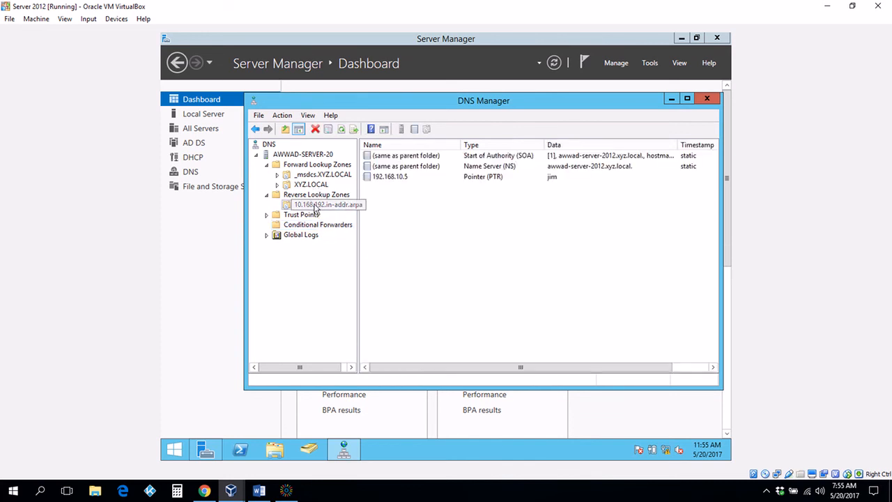
right_click(315, 206)
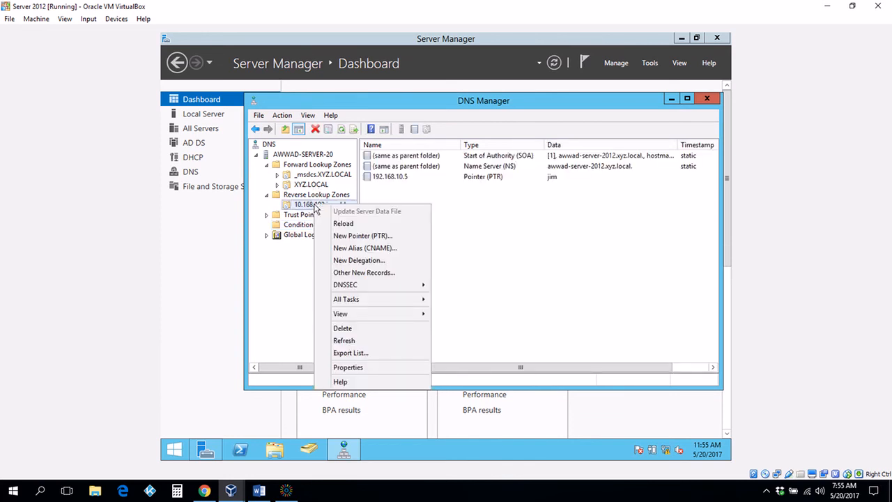
click(347, 328)
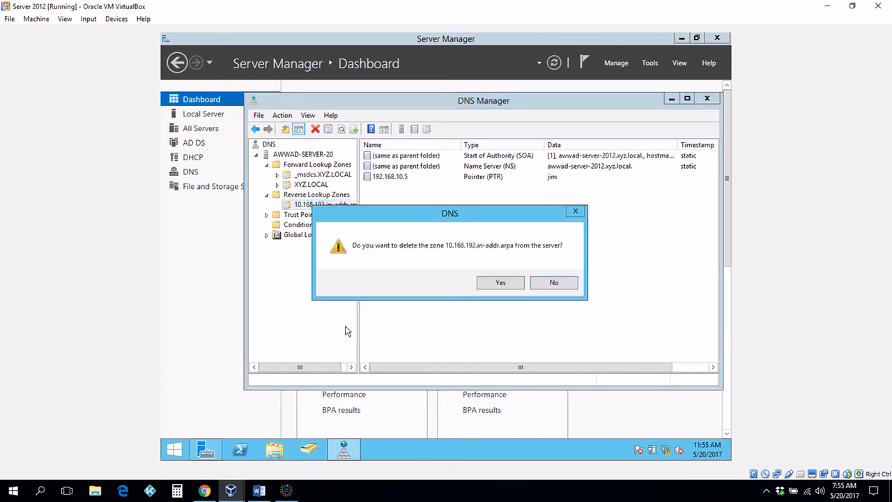
click(500, 282)
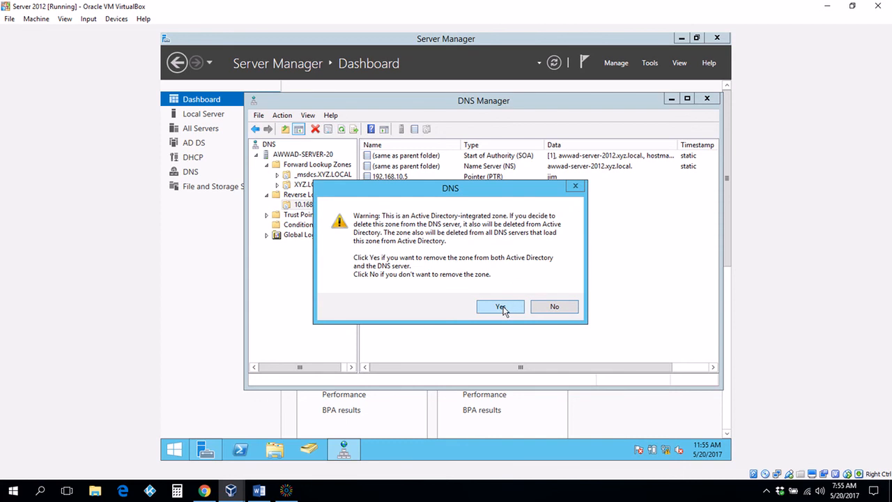
click(503, 305)
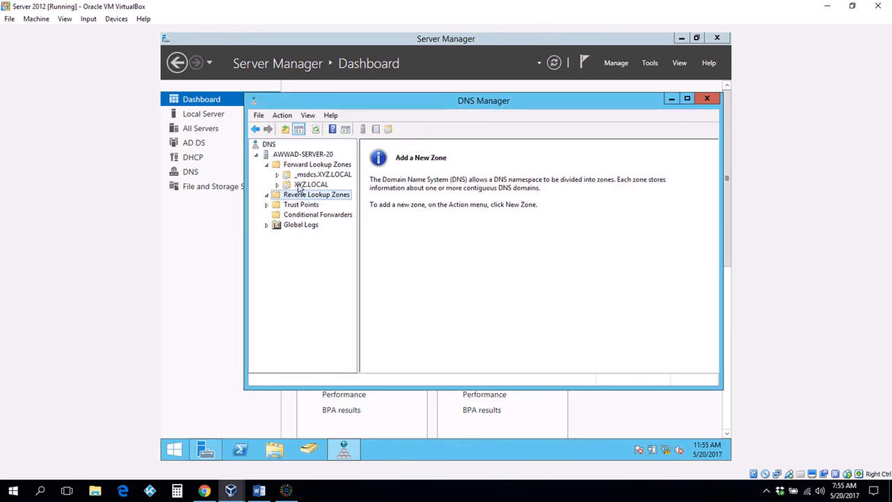
Collapse the forward lookup zones, view the DNS server configuration wizard's welcome page, and close the wizard.
click(267, 165)
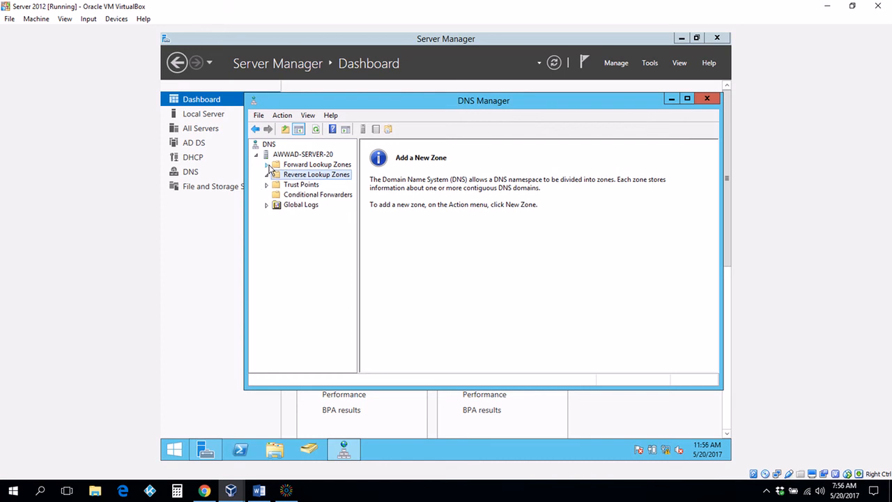
right_click(301, 158)
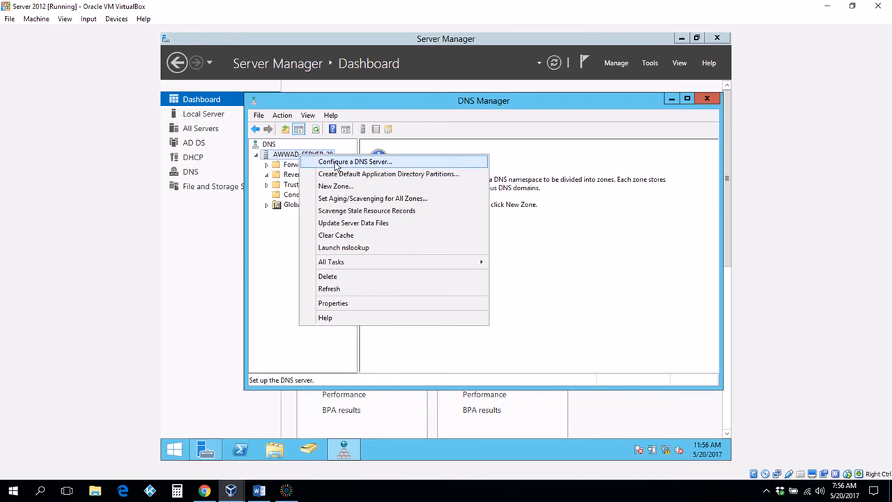
click(335, 164)
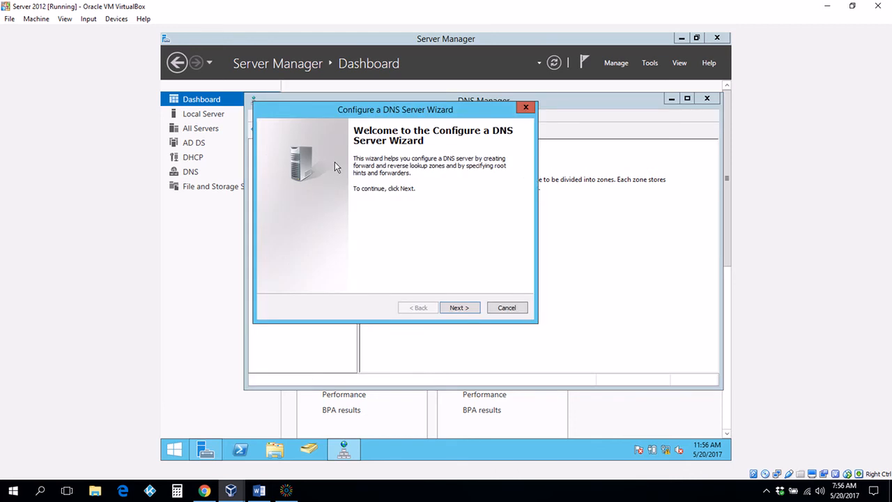
click(526, 111)
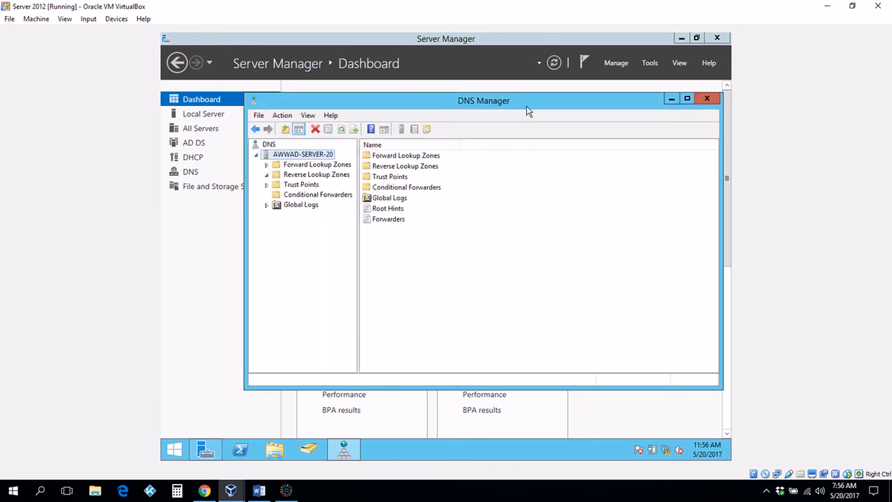
Review the installable server roles for a role-based installation on the local server in the Add Roles and Features Wizard, and cancel the wizard.
click(672, 98)
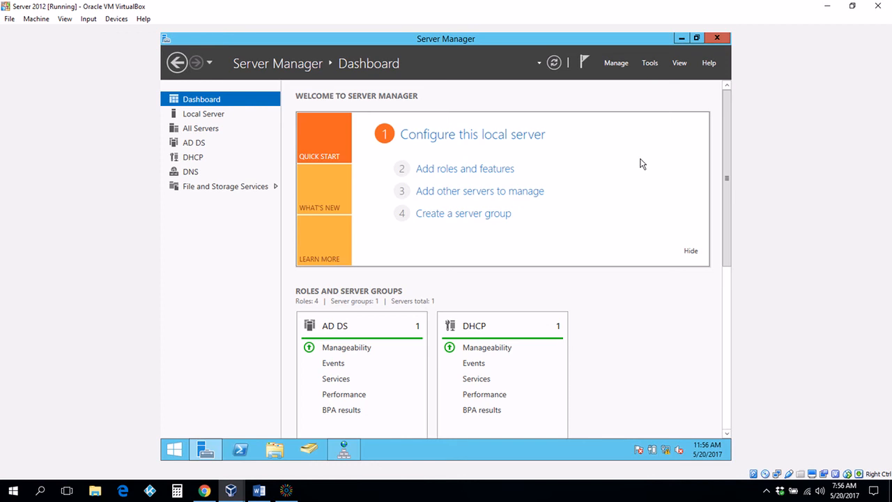
click(493, 172)
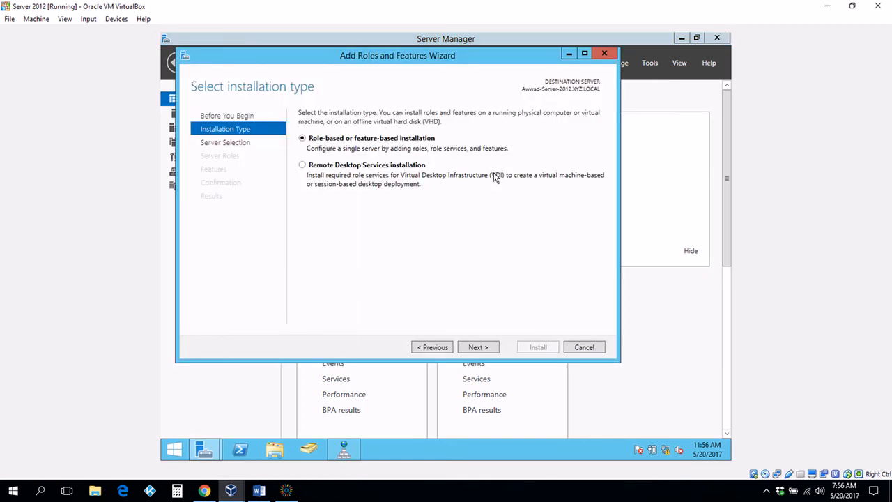
click(477, 347)
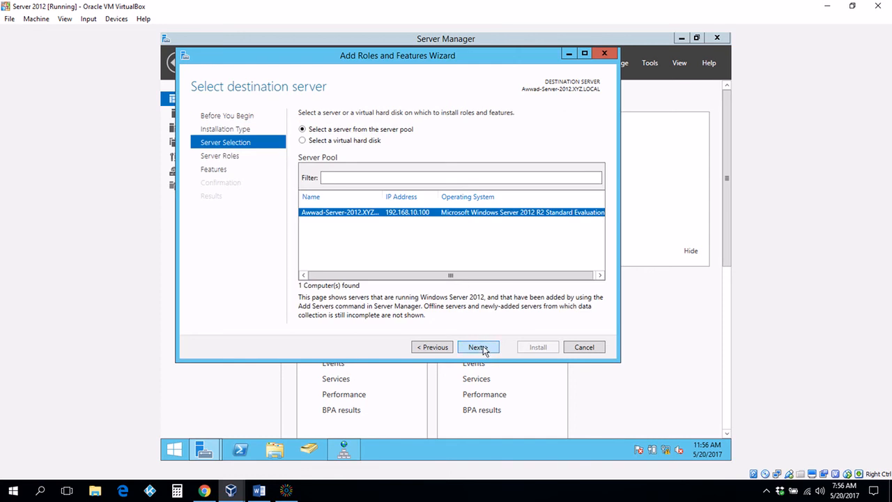
click(482, 348)
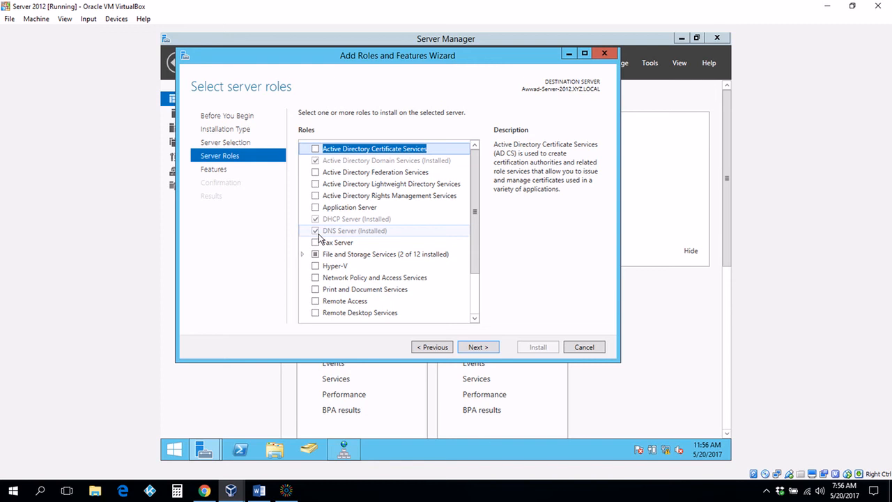
click(478, 347)
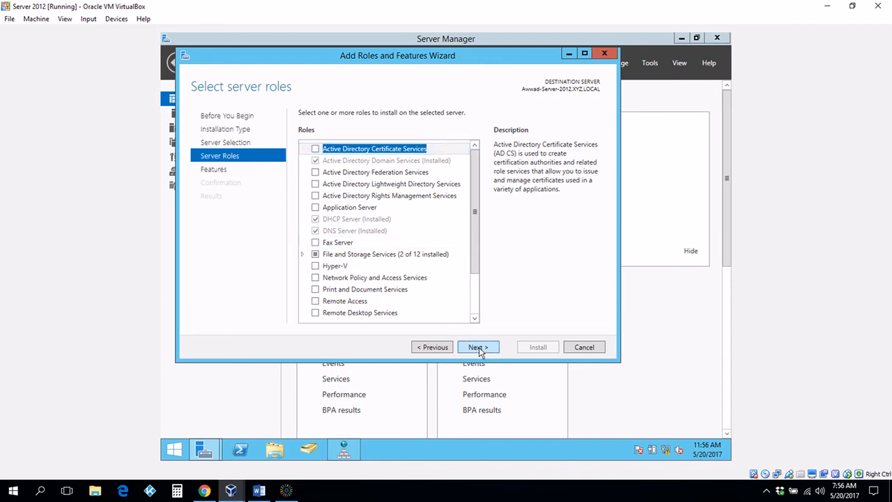
click(584, 347)
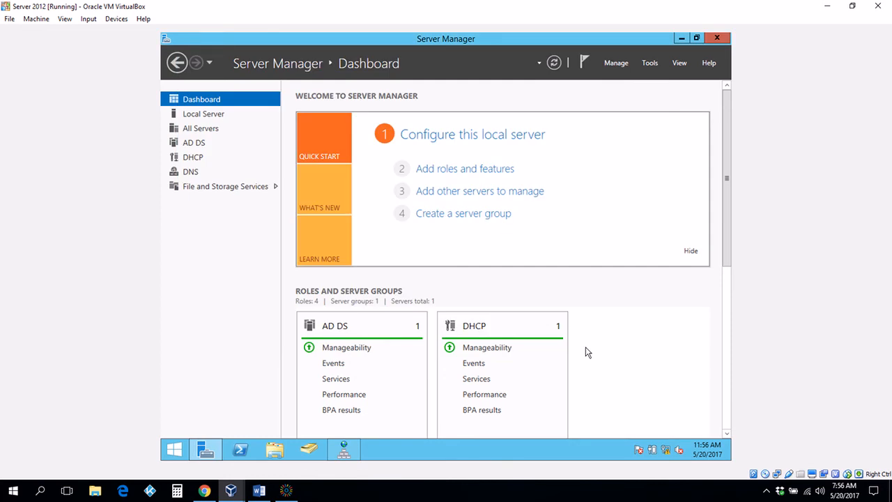
Open the DNS management console from the server's full list of installed apps.
click(174, 449)
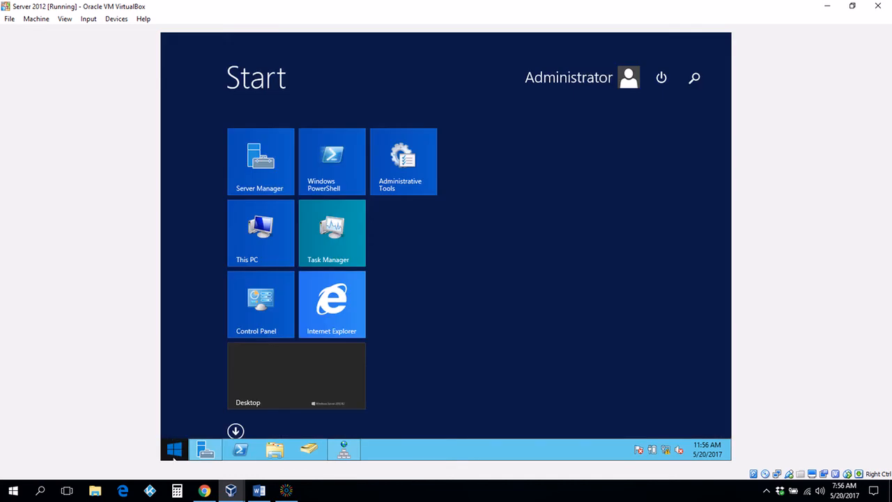
click(236, 430)
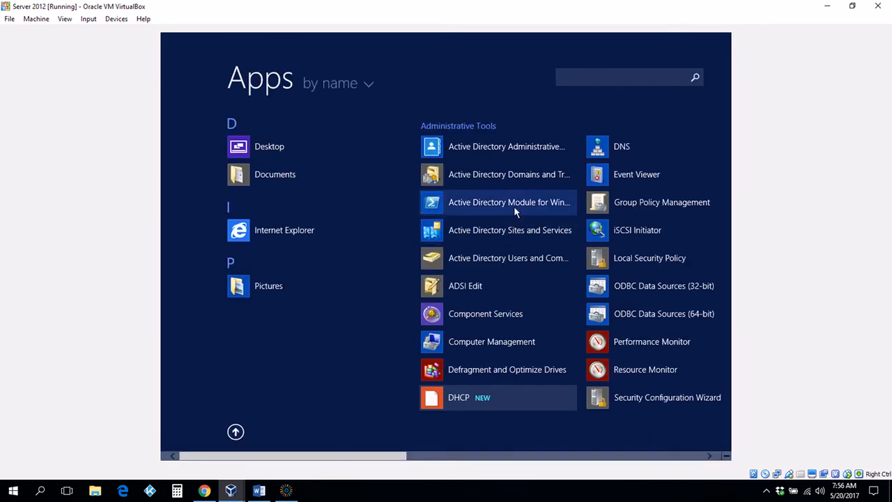
click(608, 146)
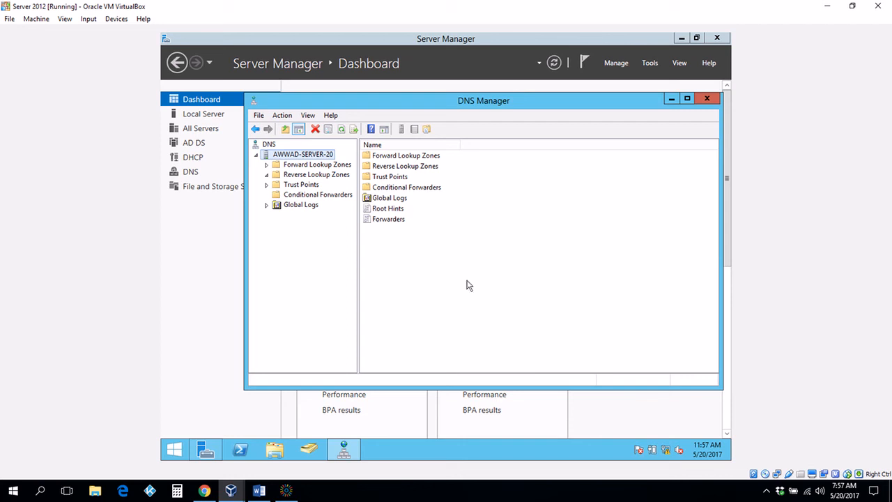
click(286, 491)
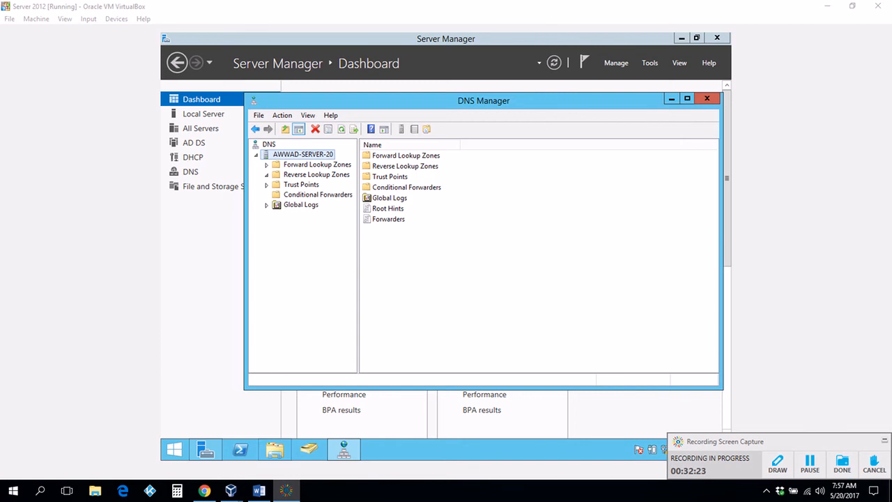